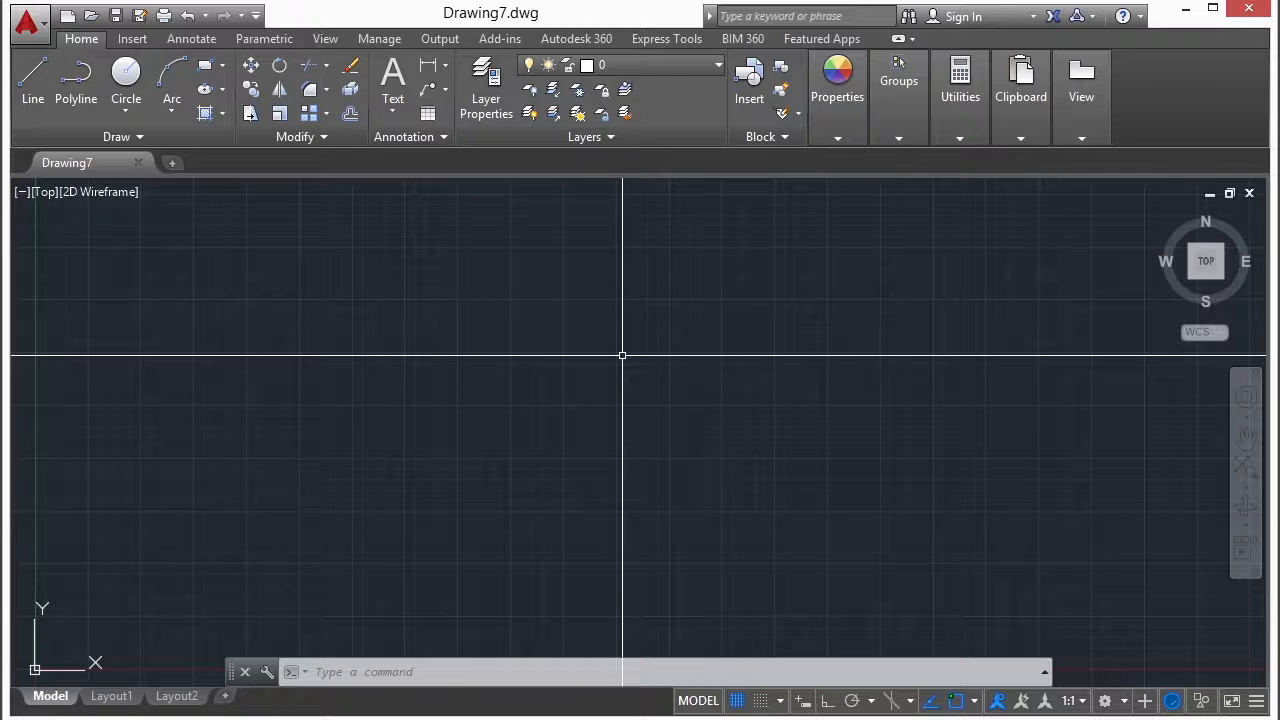
Configure the drawing units to Decimal length type with Feet as the insertion scale.
{"action": "type", "text": "units"}
{"action": "key", "text": "Return"}
{"action": "mouse_move", "coordinate": [622, 357]}
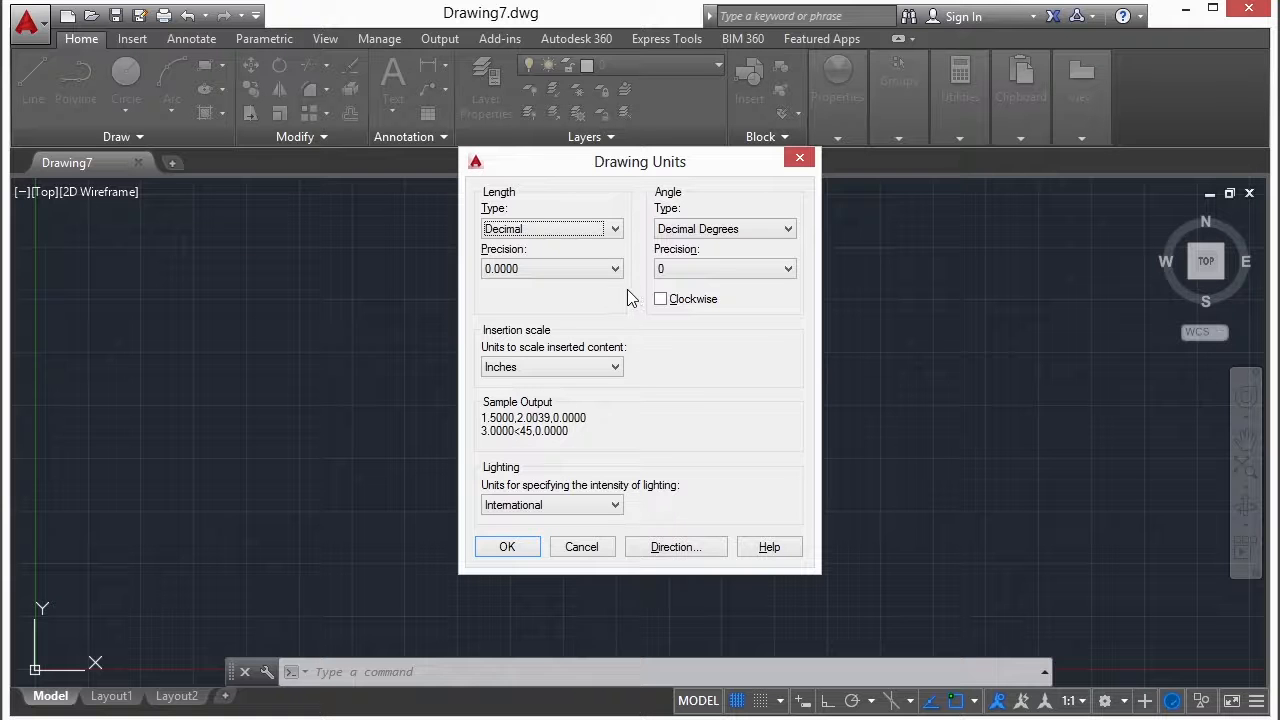
{"action": "left_click", "coordinate": [613, 234]}
{"action": "left_click", "coordinate": [580, 260]}
{"action": "left_click", "coordinate": [615, 367]}
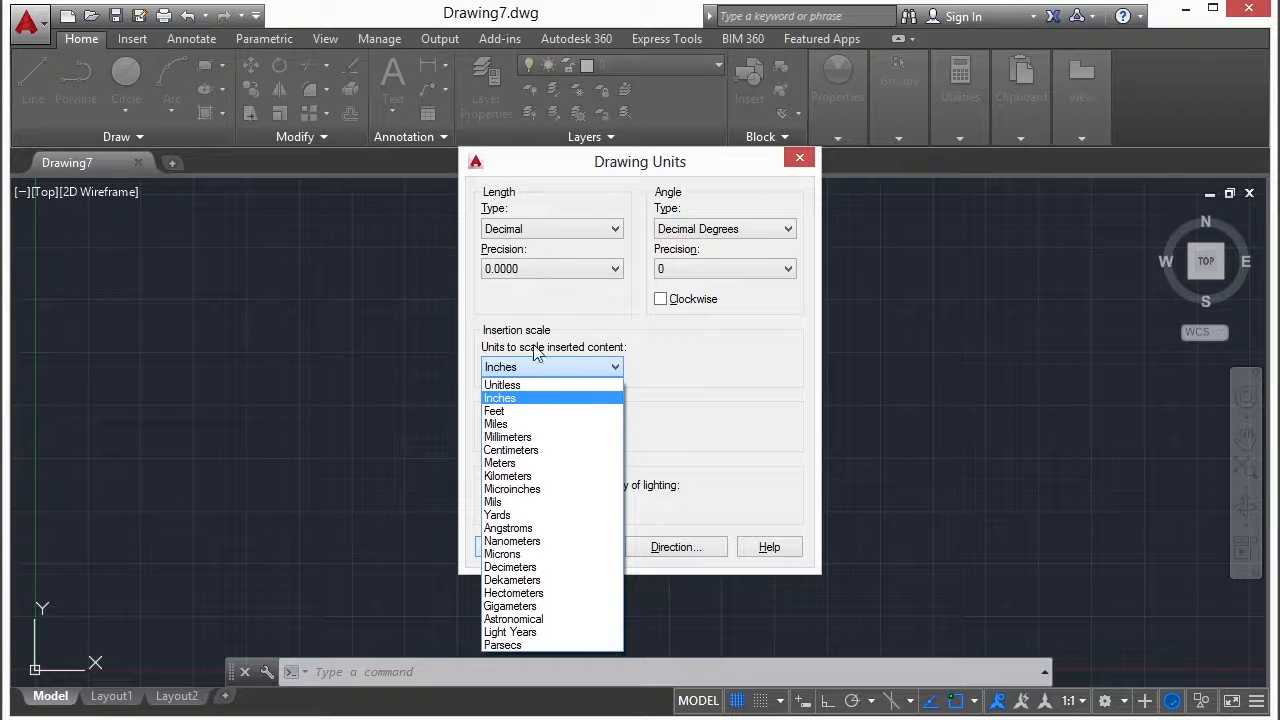
{"action": "left_click", "coordinate": [520, 412]}
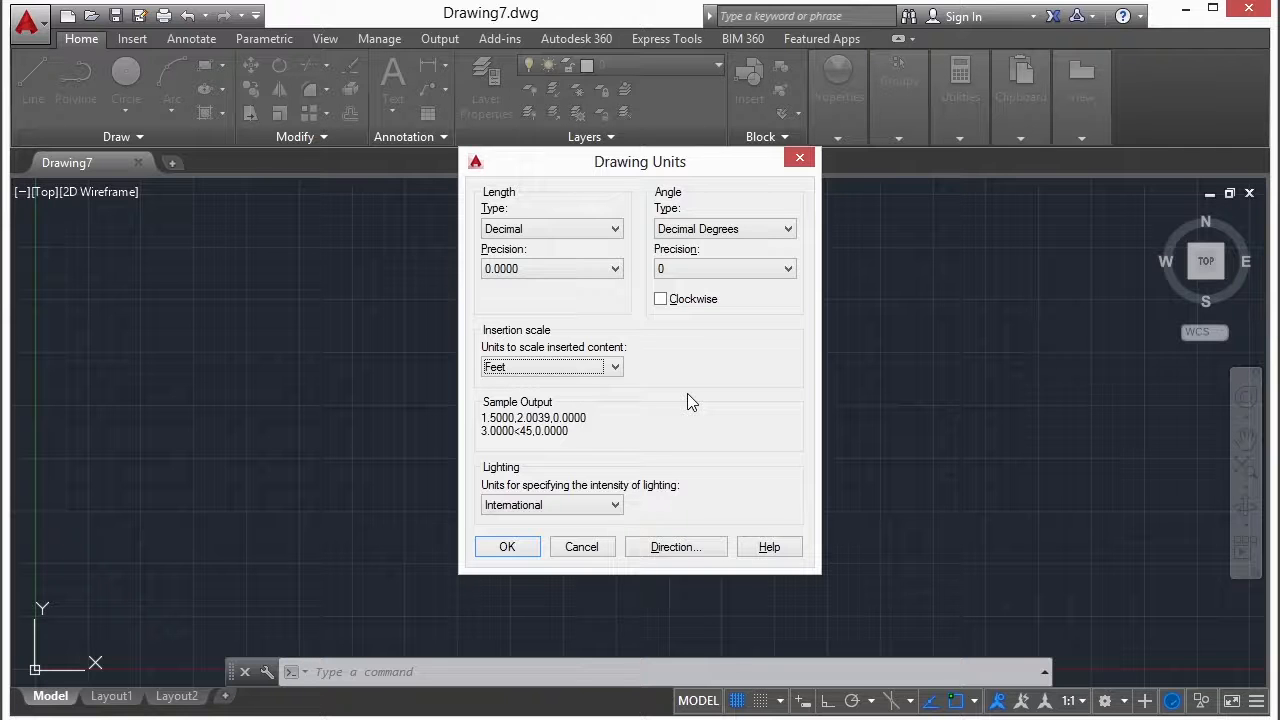
{"action": "left_click", "coordinate": [519, 549]}
Open the drawing architectural_example-imperial.dwg from folder 04.
{"action": "type", "text": "open"}
{"action": "key", "text": "Return"}
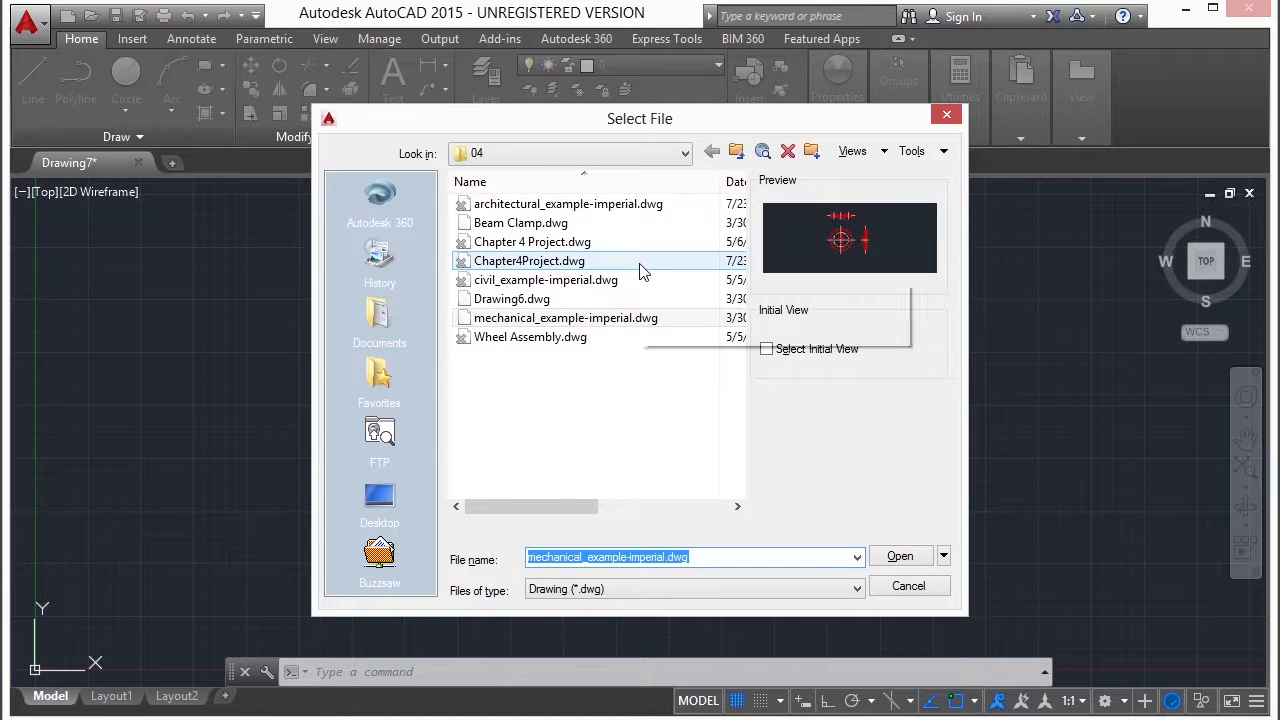
{"action": "left_click", "coordinate": [620, 205]}
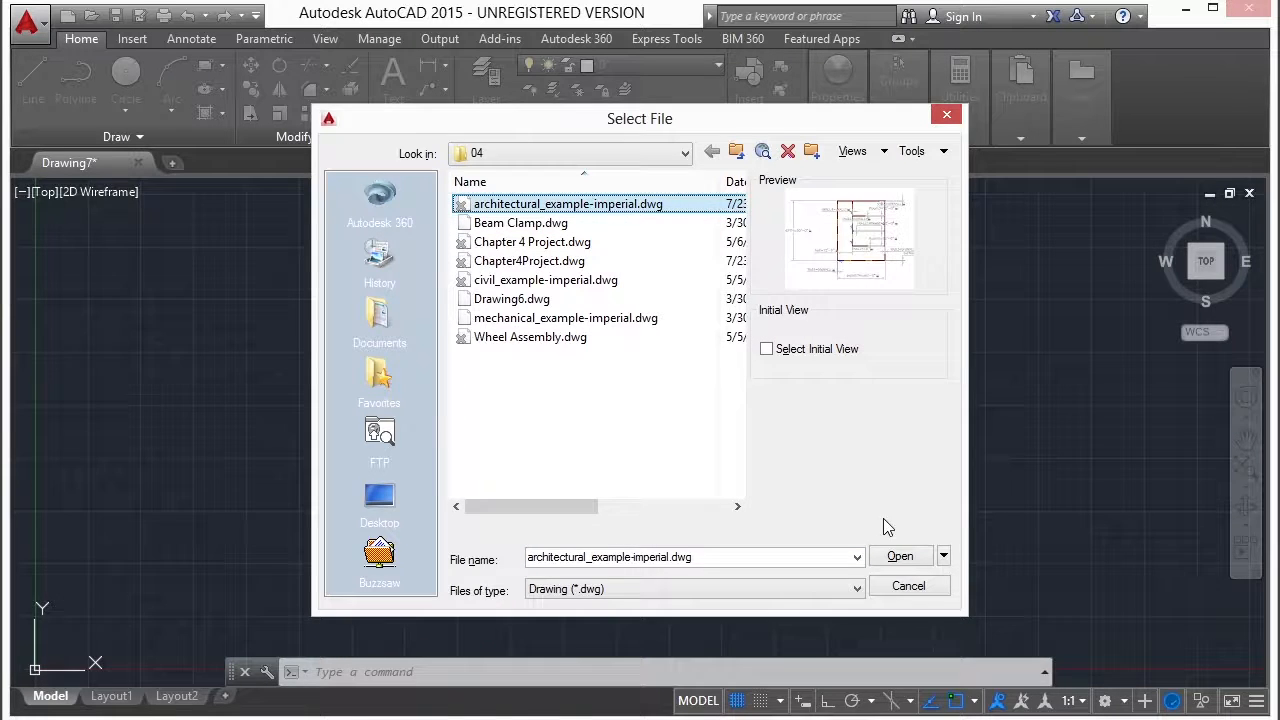
{"action": "left_click", "coordinate": [900, 556]}
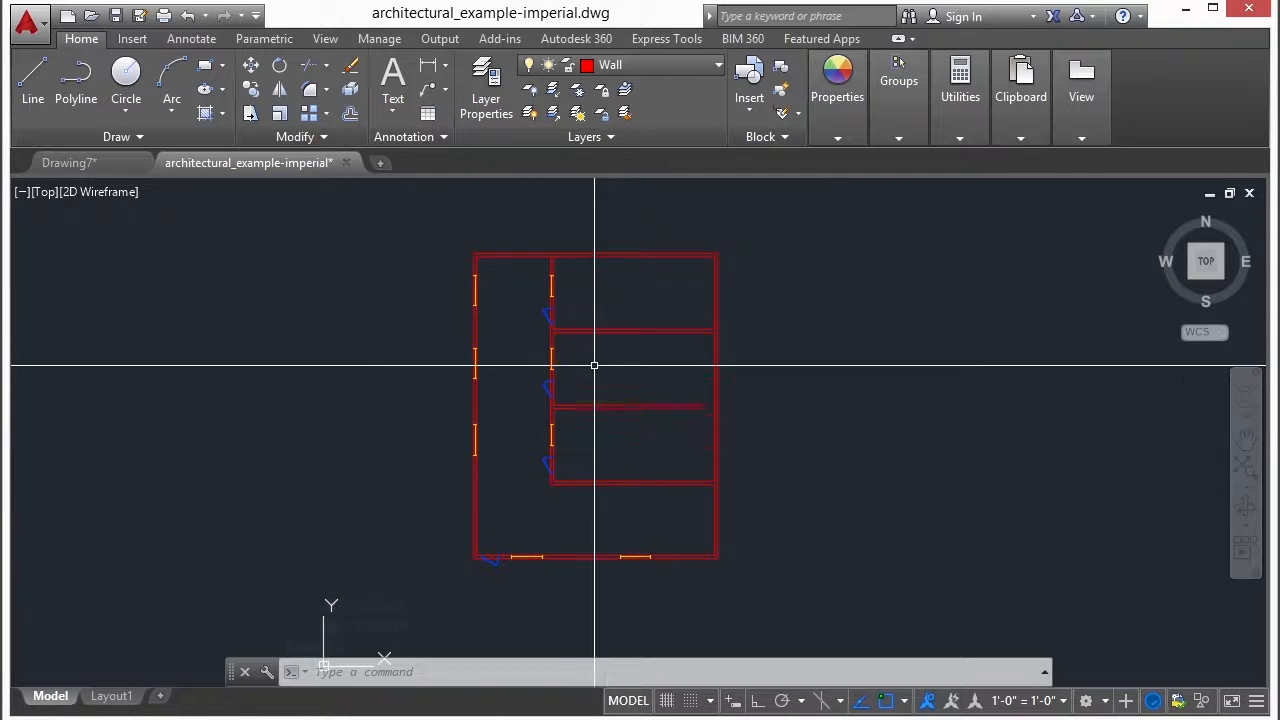
{"action": "mouse_move", "coordinate": [550, 438]}
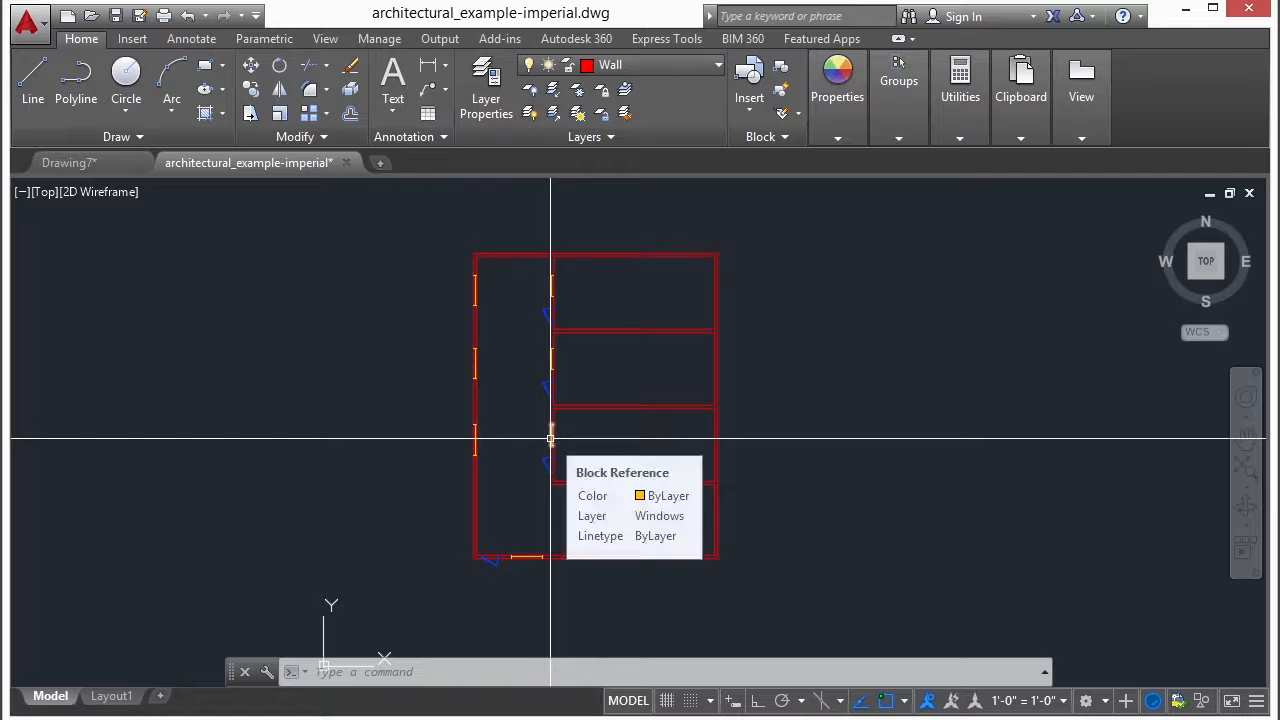
Check the length type and insertion scale in the architectural drawing's unit settings.
{"action": "type", "text": "u"}
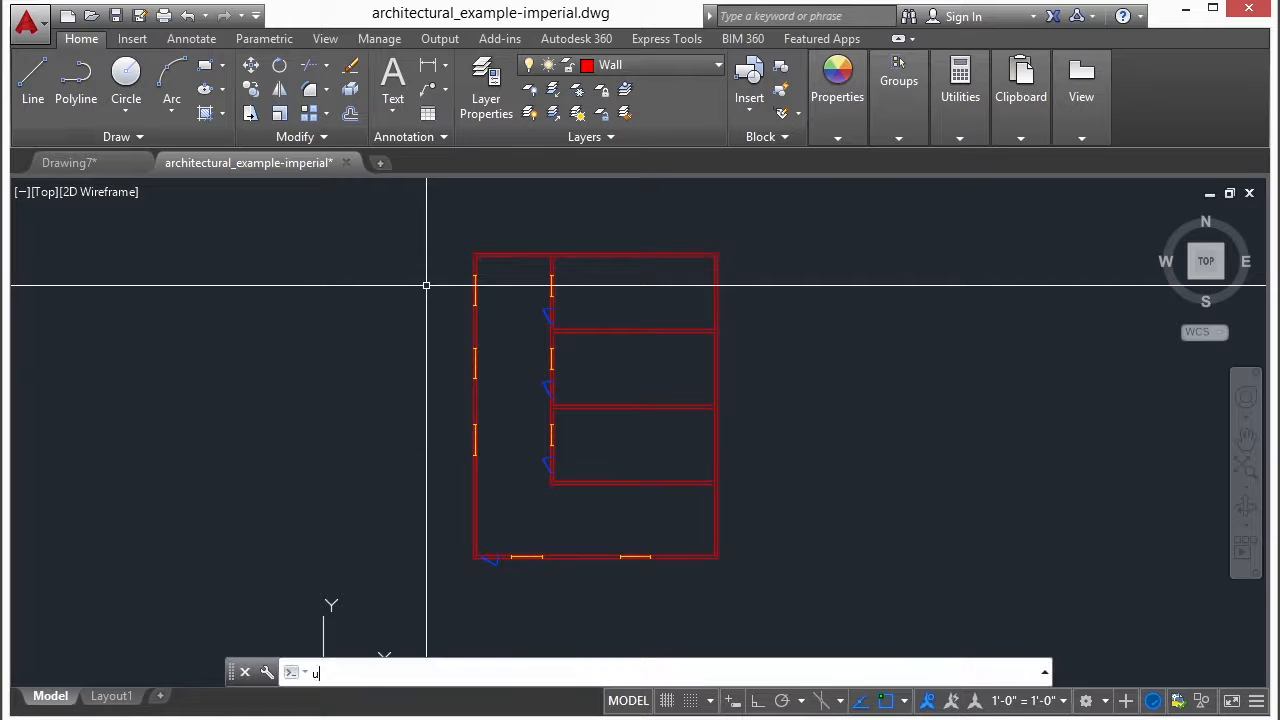
{"action": "type", "text": "nits"}
{"action": "key", "text": "Return"}
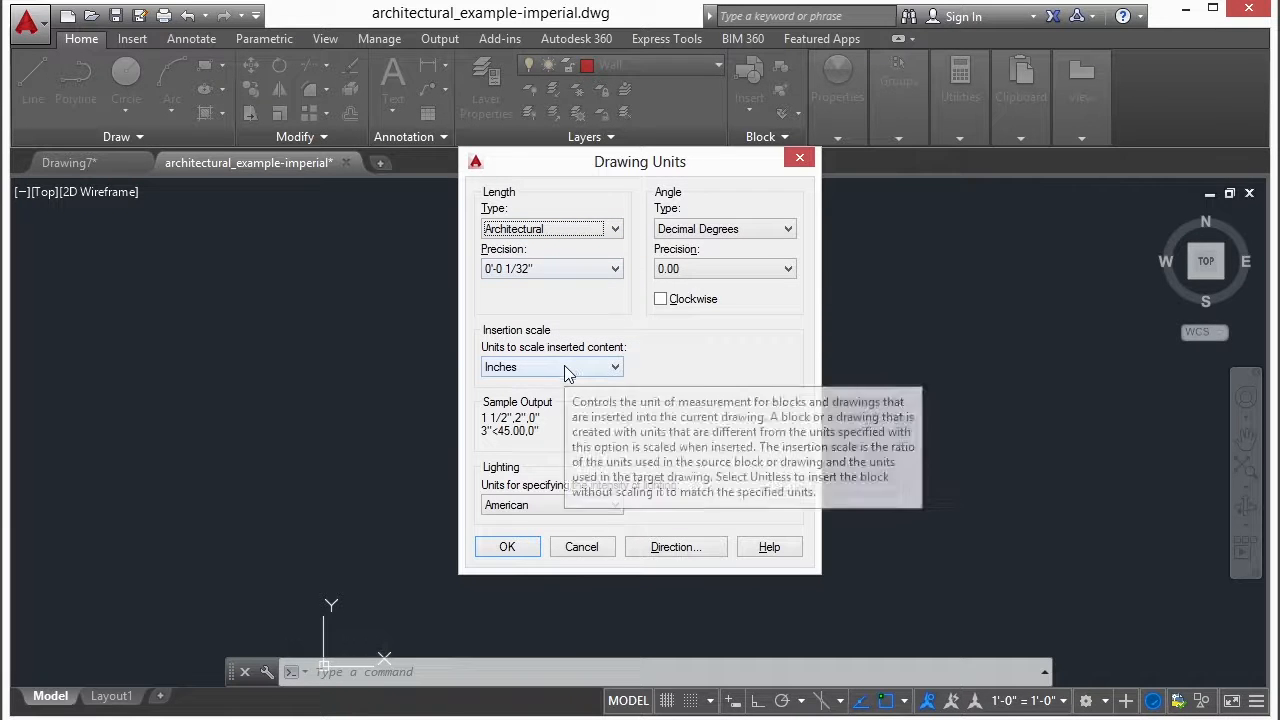
{"action": "left_click", "coordinate": [510, 549]}
Open the drawing civil_example-imperial.dwg from folder 04 and center the site plan in view.
{"action": "type", "text": "open"}
{"action": "key", "text": "Return"}
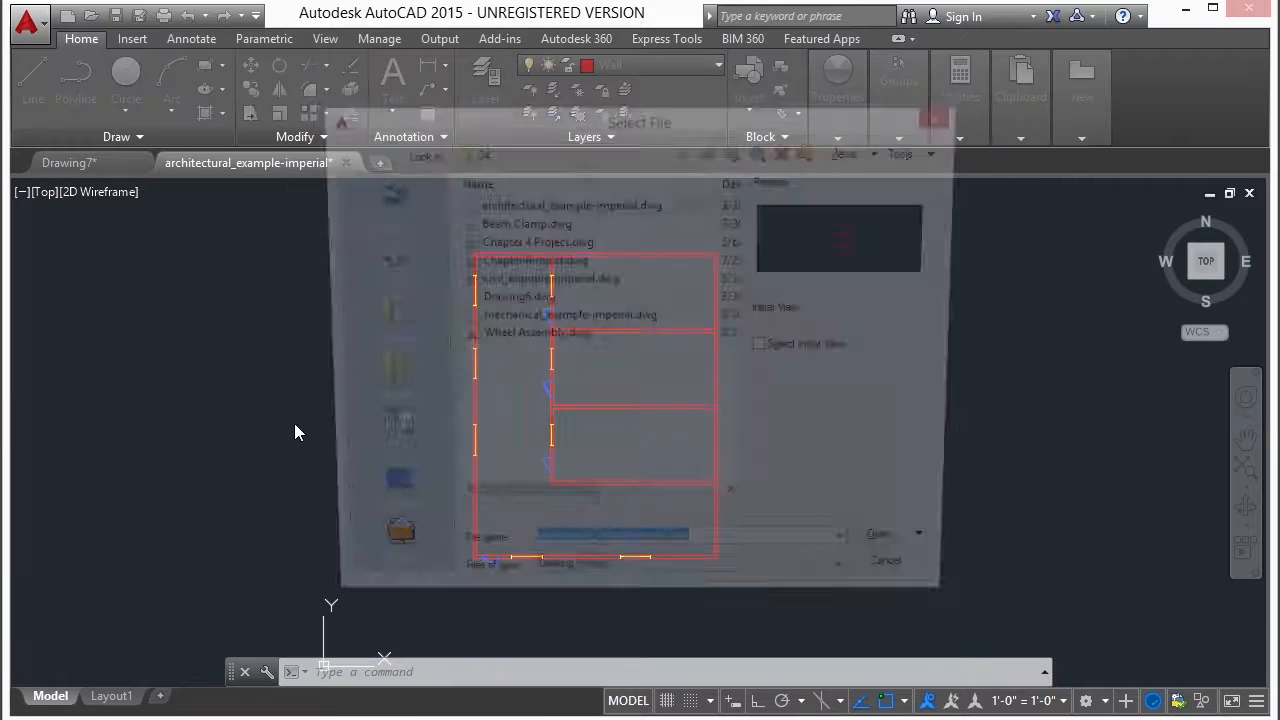
{"action": "left_click", "coordinate": [546, 284]}
{"action": "left_click", "coordinate": [546, 288]}
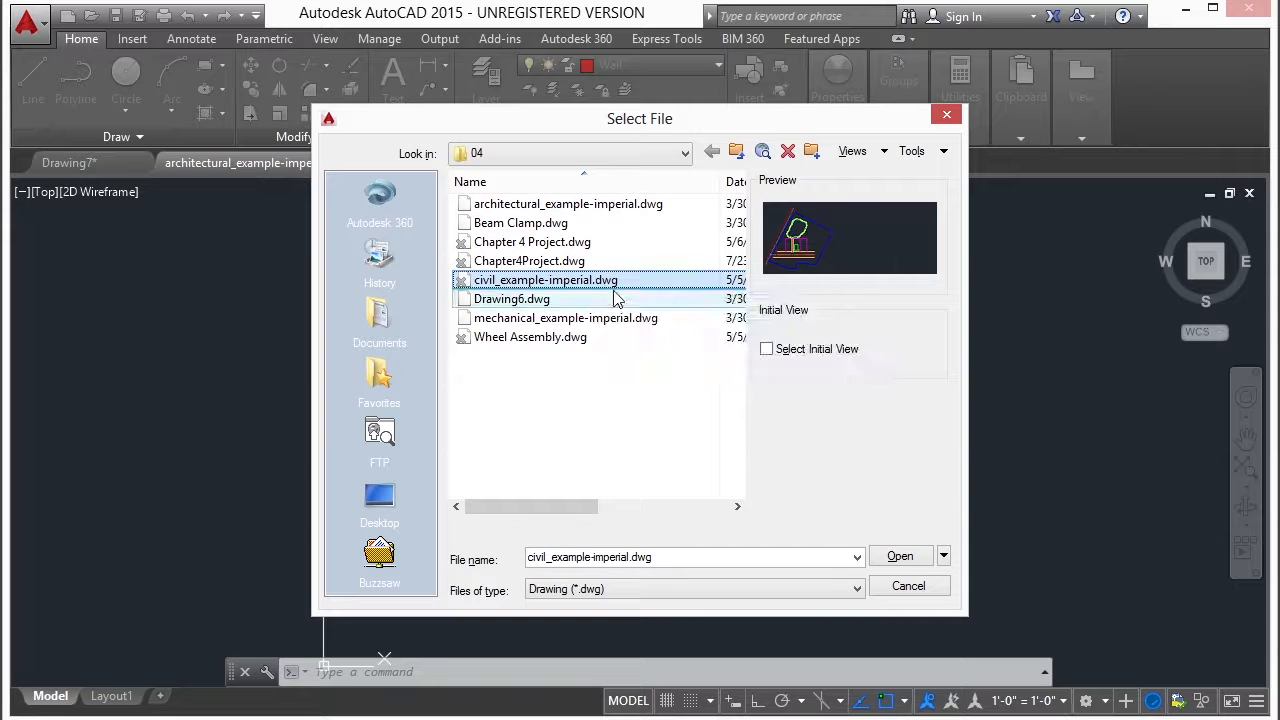
{"action": "left_click", "coordinate": [907, 558]}
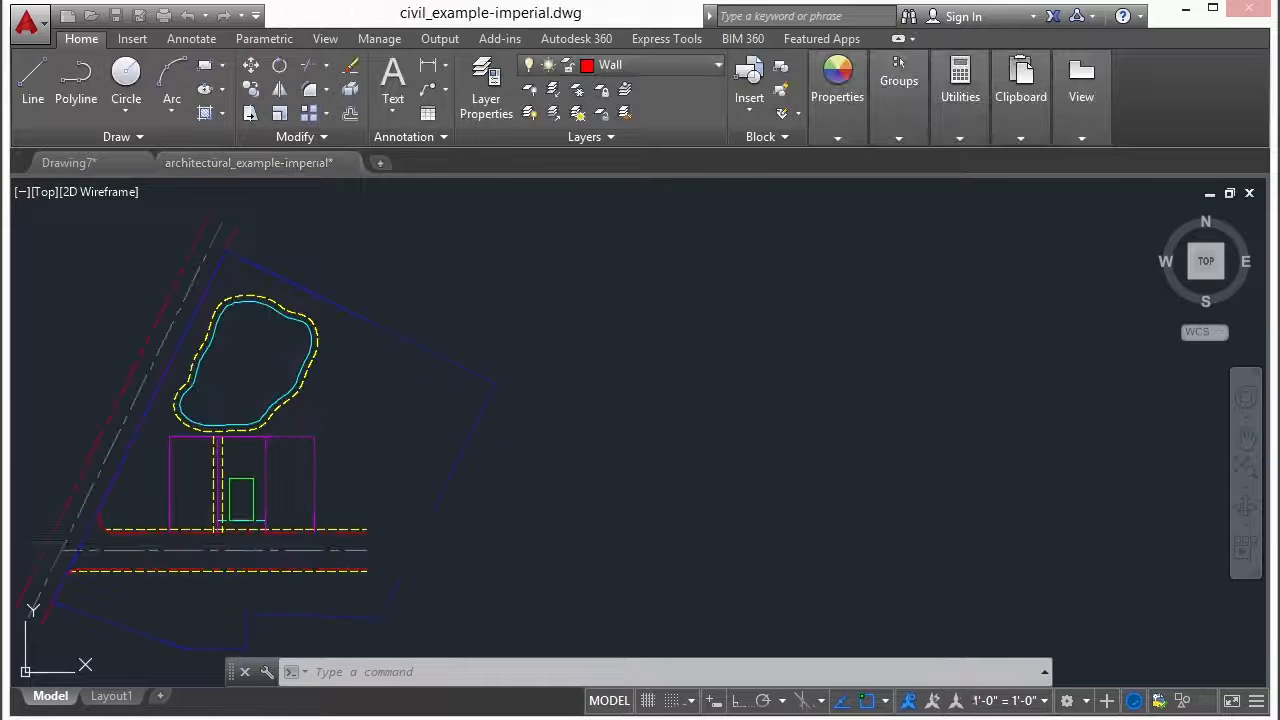
{"action": "key", "text": "Escape"}
{"action": "key", "text": "Escape"}
{"action": "middle_click_drag", "start_coordinate": [354, 477], "coordinate": [606, 431]}
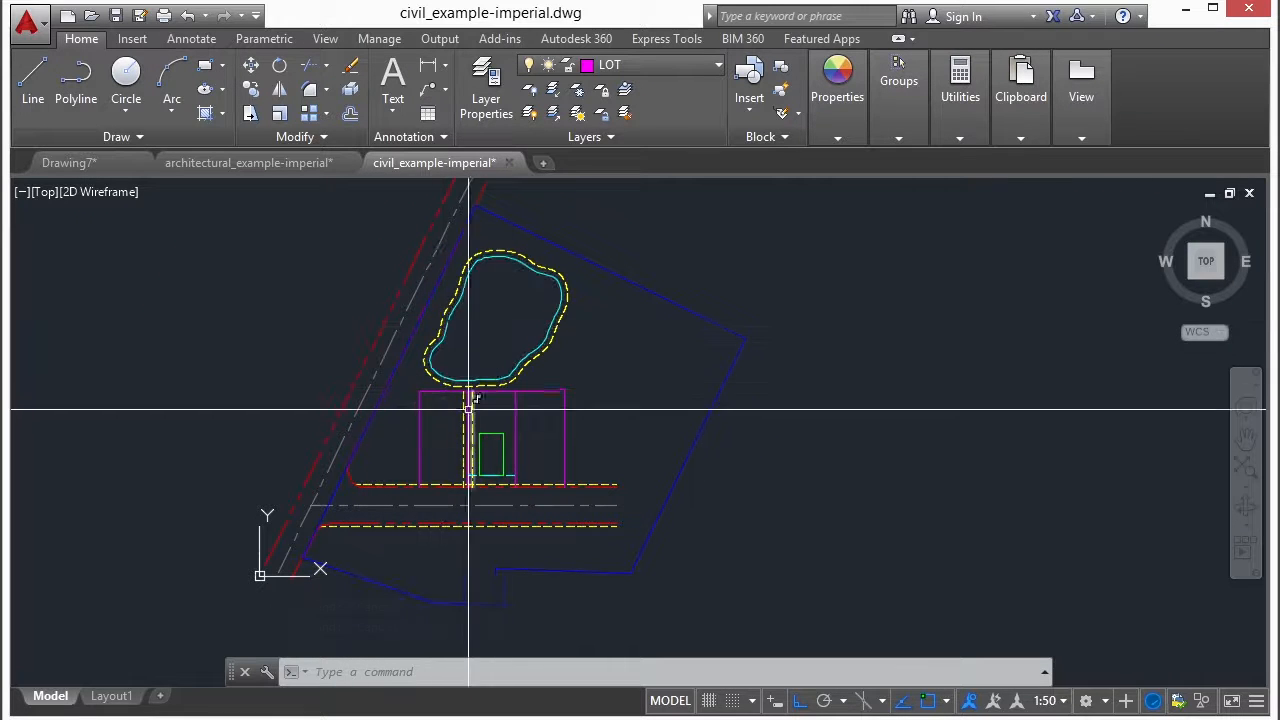
Check the civil drawing's unit settings, and look at the architectural drawing for comparison before returning to the civil one.
{"action": "scroll", "coordinate": [484, 433], "scroll_direction": "up", "scroll_amount": 5}
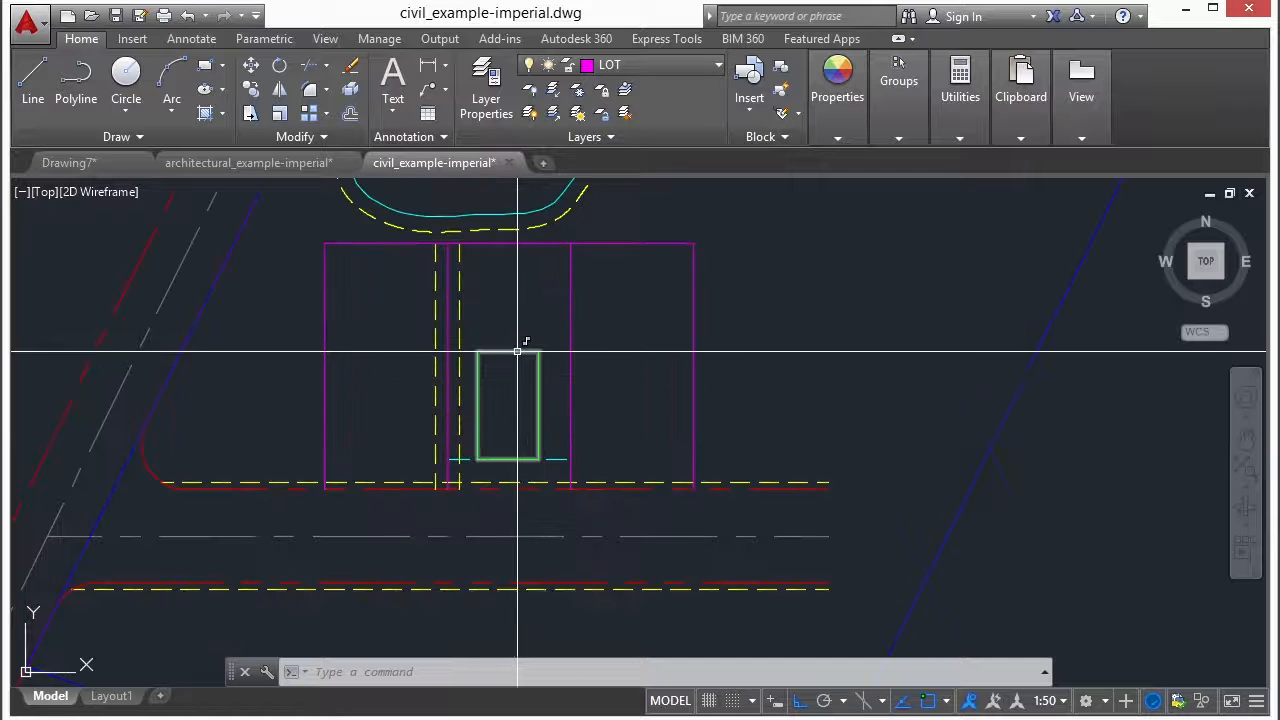
{"action": "scroll", "coordinate": [533, 396], "scroll_direction": "down", "scroll_amount": 2}
{"action": "middle_click_drag", "start_coordinate": [494, 454], "coordinate": [621, 462]}
{"action": "type", "text": "units"}
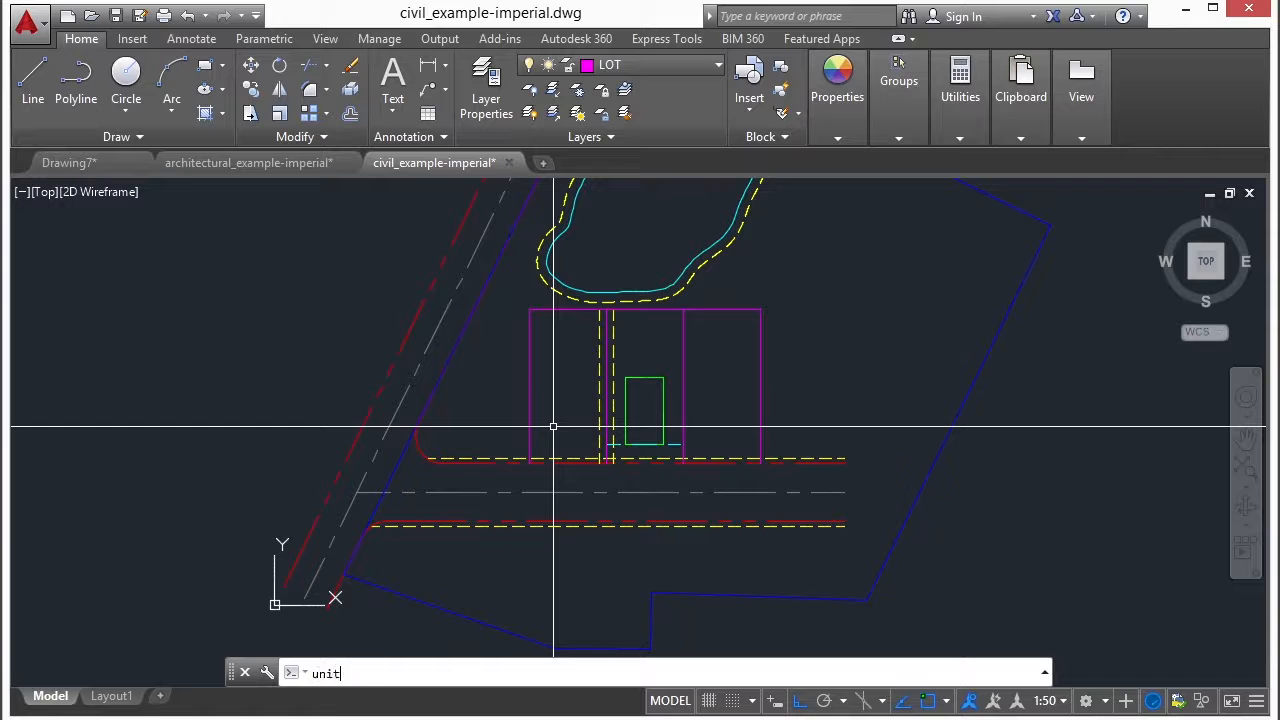
{"action": "key", "text": "Return"}
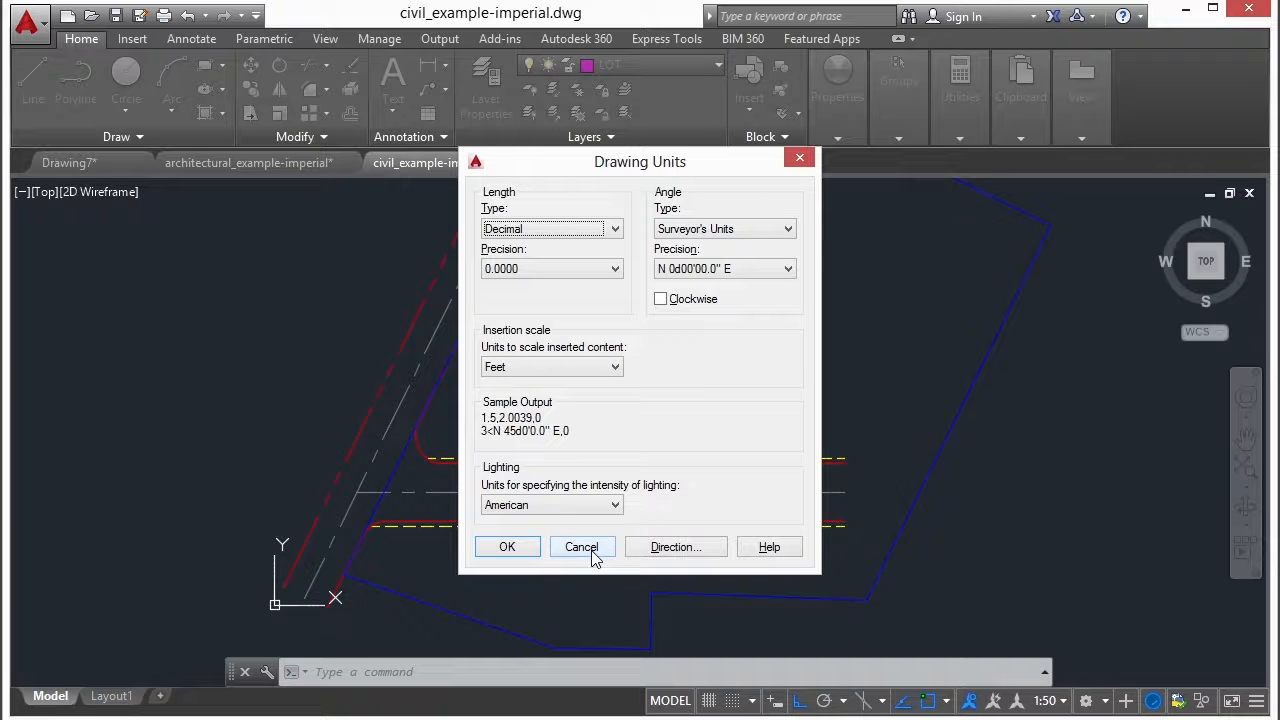
{"action": "left_click", "coordinate": [521, 548]}
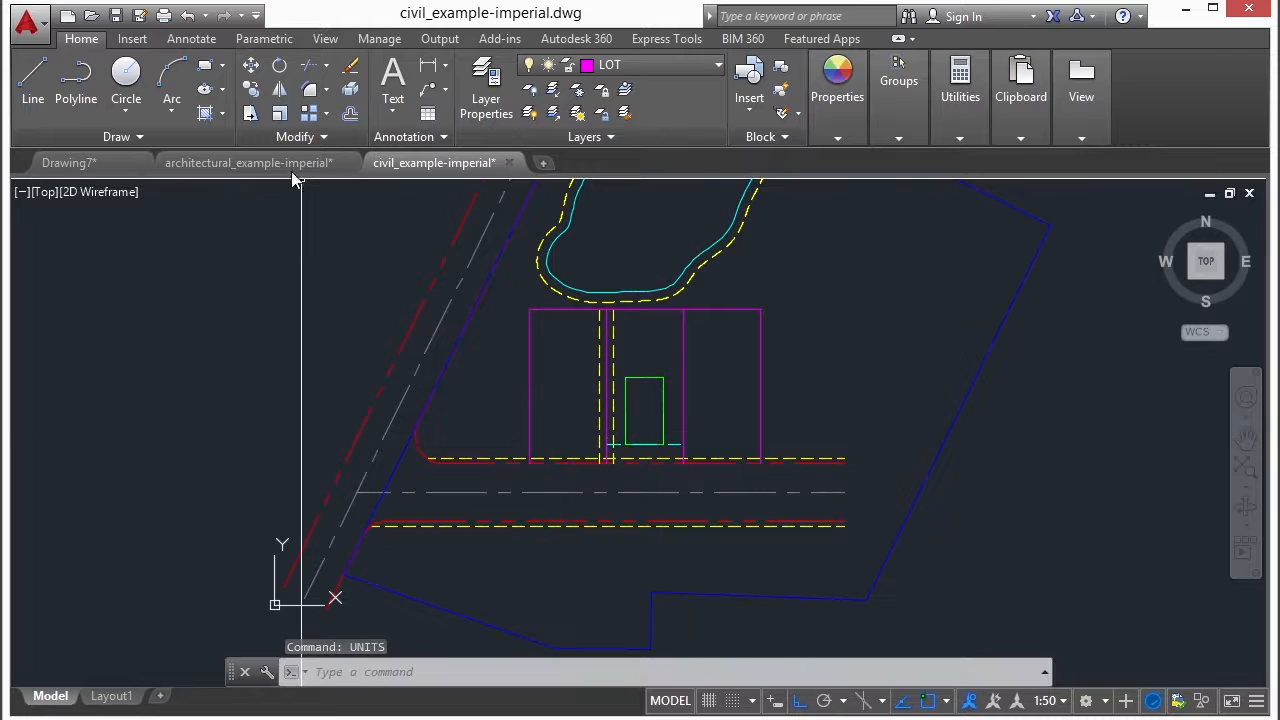
{"action": "left_click", "coordinate": [286, 160]}
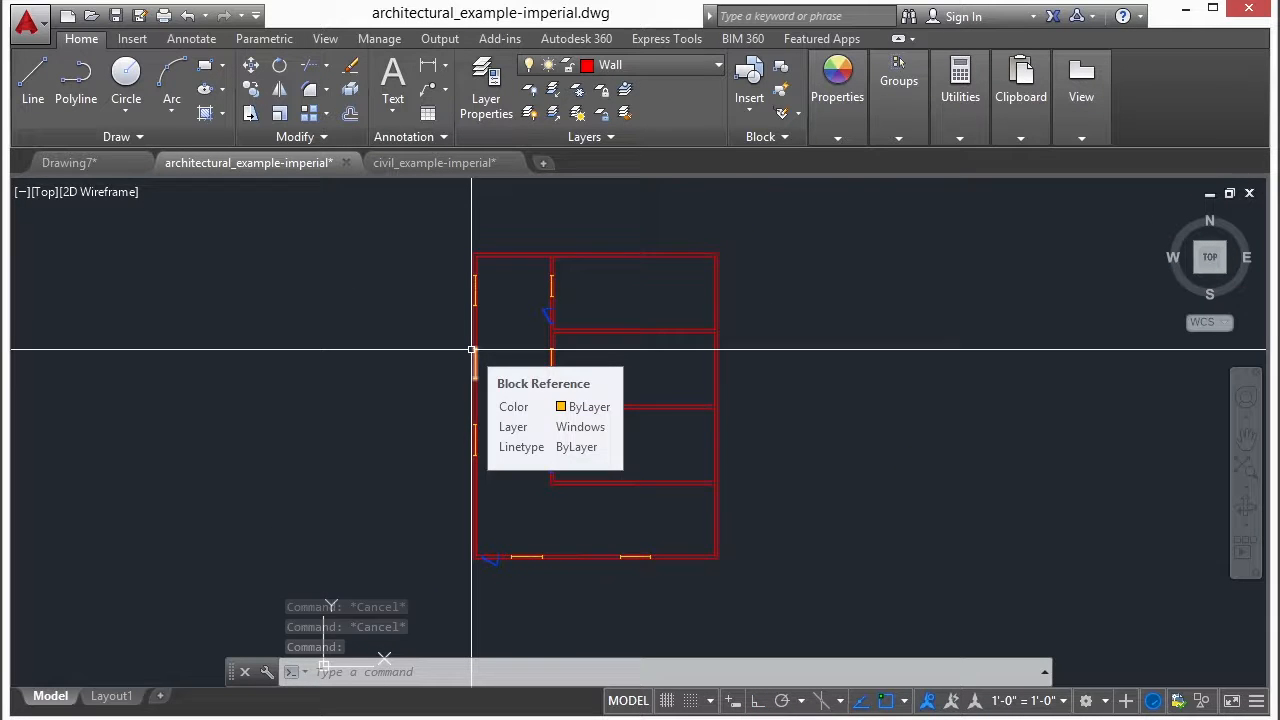
{"action": "left_click", "coordinate": [440, 163]}
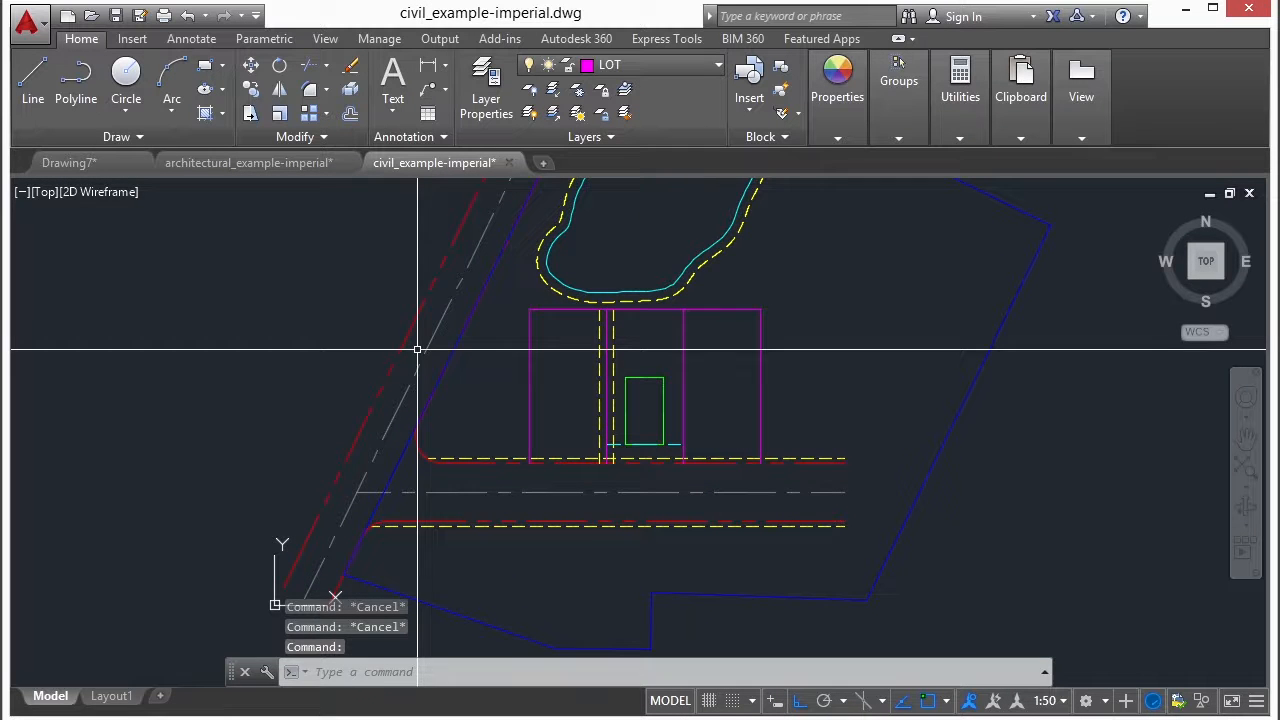
Open the External References palette in the civil drawing with the XREF command.
{"action": "type", "text": "ref"}
{"action": "key", "text": "BackSpace"}
{"action": "key", "text": "BackSpace"}
{"action": "key", "text": "BackSpace"}
{"action": "type", "text": "xref"}
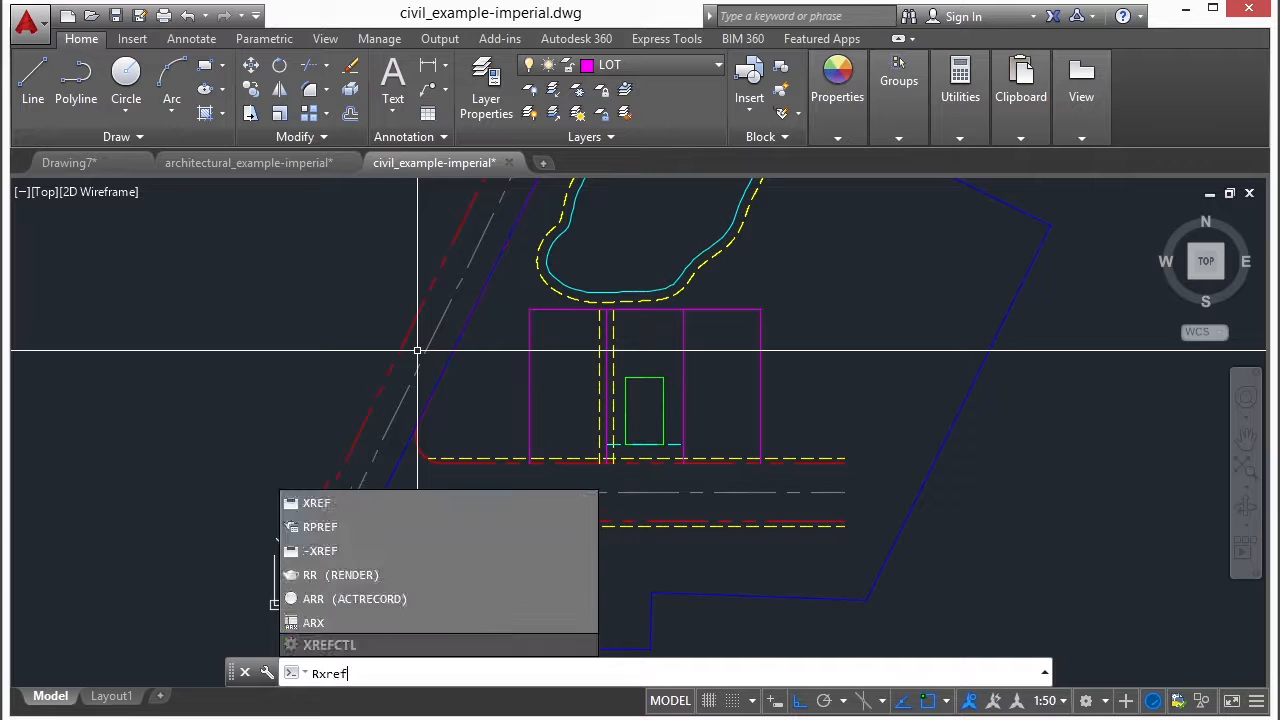
{"action": "key", "text": "Return"}
{"action": "type", "text": "xref"}
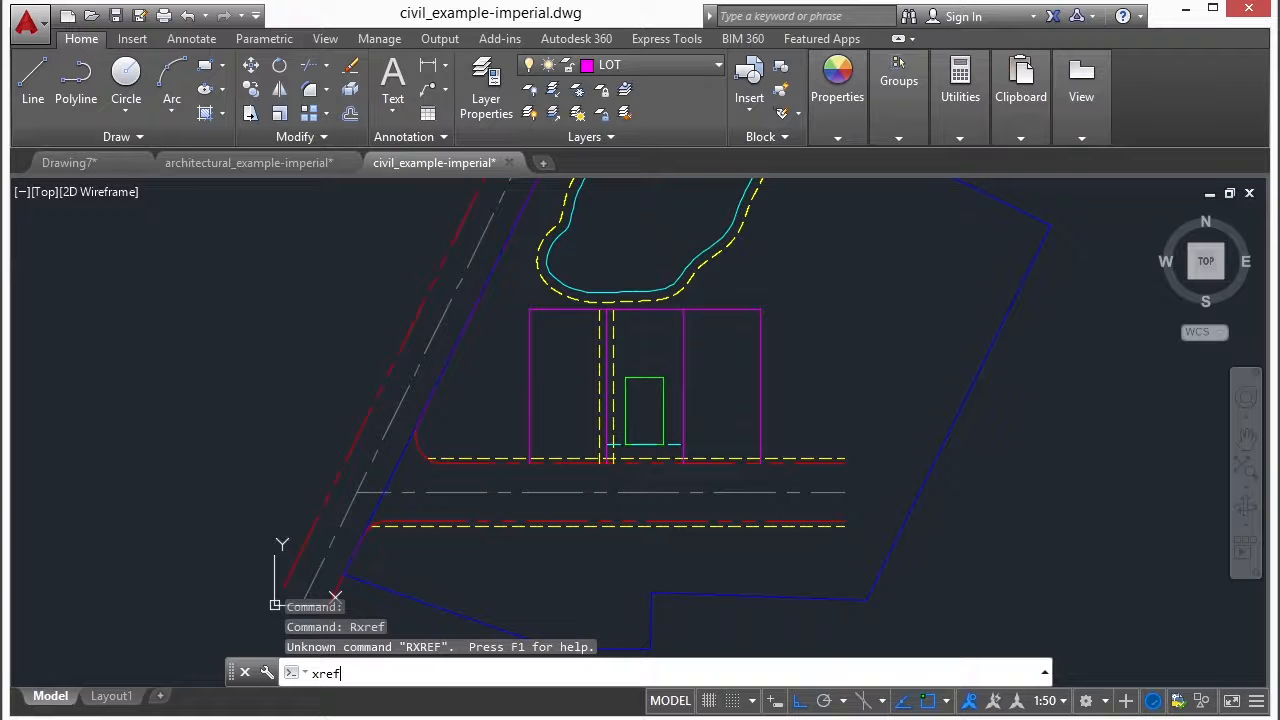
{"action": "key", "text": "Return"}
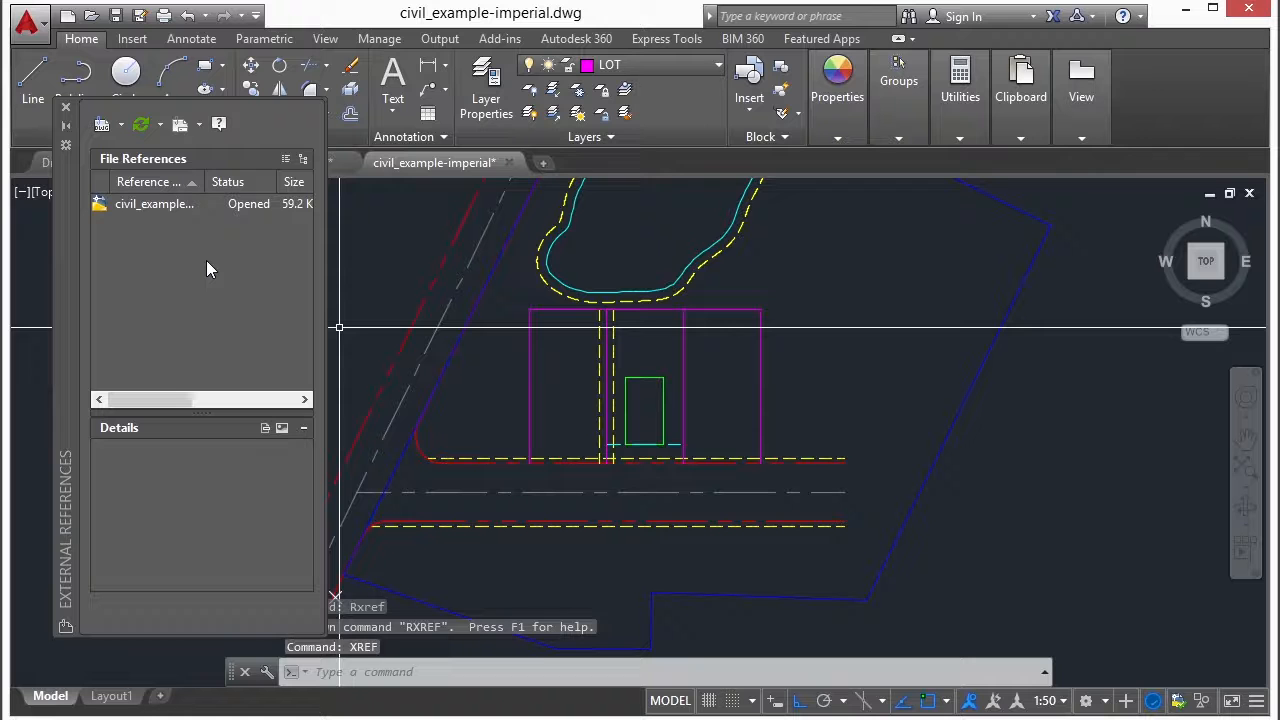
Start attaching a DWG reference and browse through Google Drive, Infinite Skills and the AutoCAD 2015 course folder to Projects folder 04.
{"action": "left_click", "coordinate": [102, 125]}
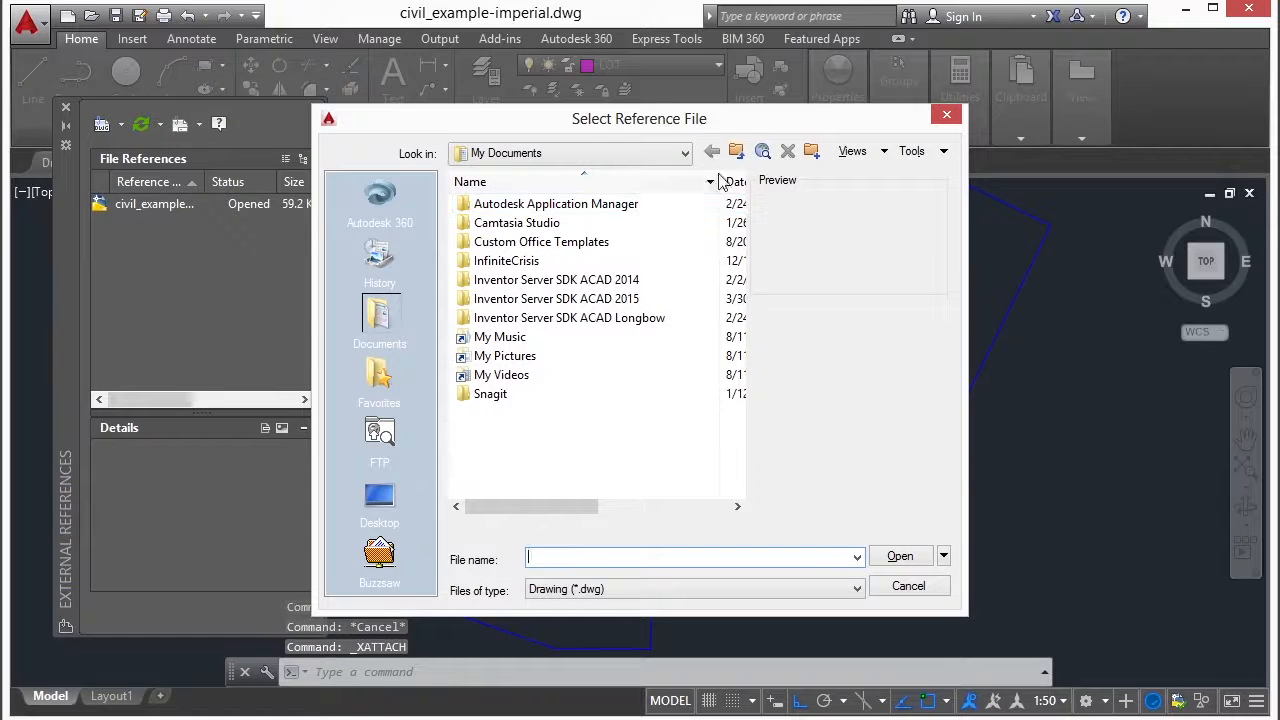
{"action": "left_click", "coordinate": [685, 153]}
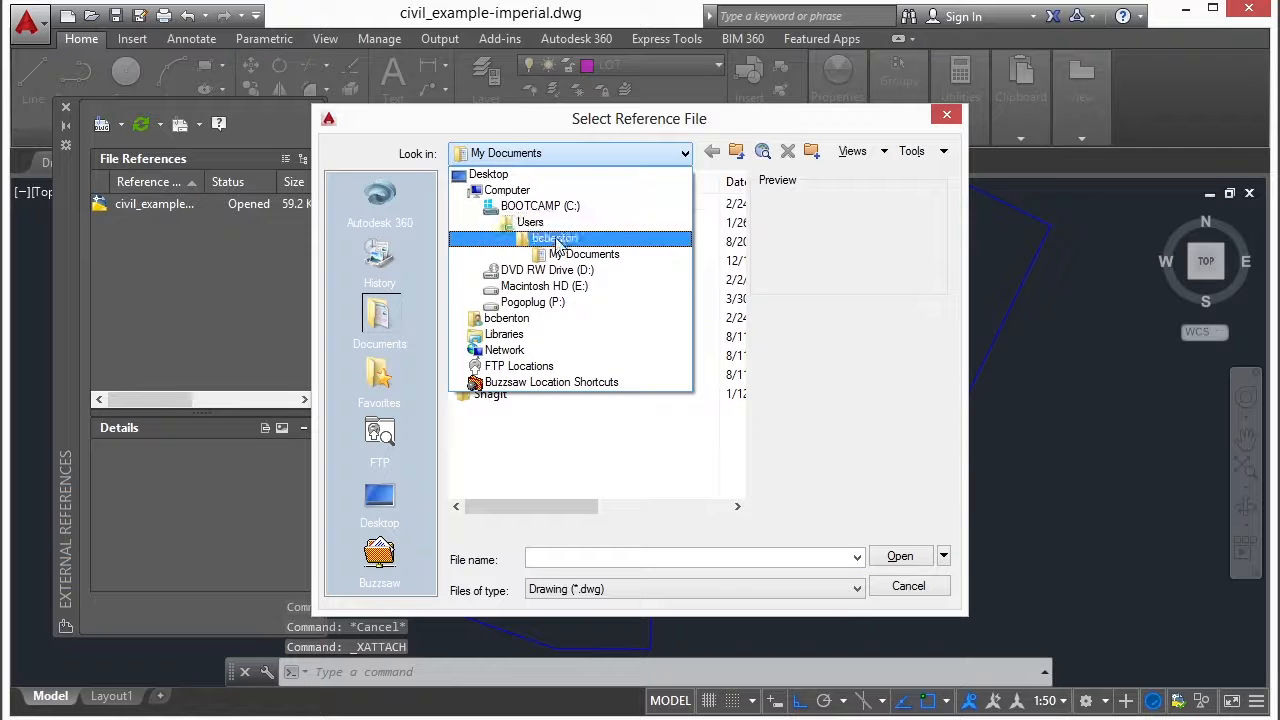
{"action": "left_click", "coordinate": [558, 239]}
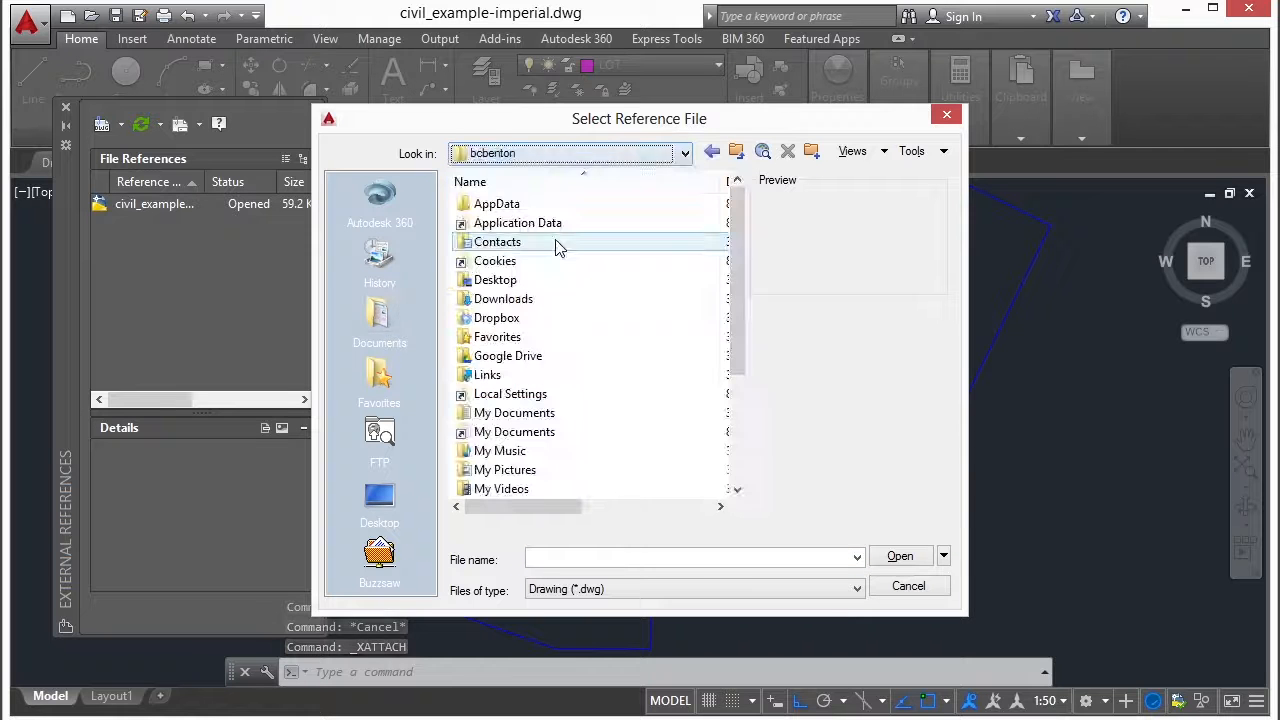
{"action": "double_click", "coordinate": [530, 356]}
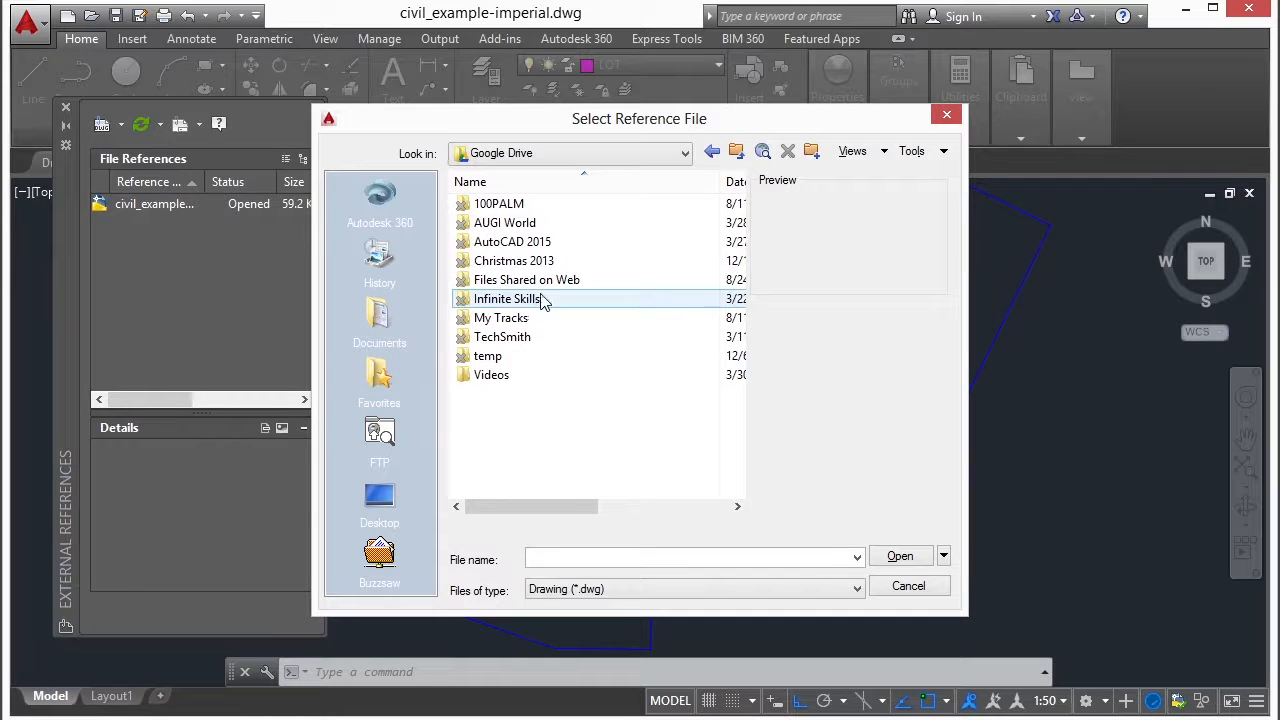
{"action": "double_click", "coordinate": [540, 299]}
{"action": "double_click", "coordinate": [532, 207]}
{"action": "double_click", "coordinate": [527, 224]}
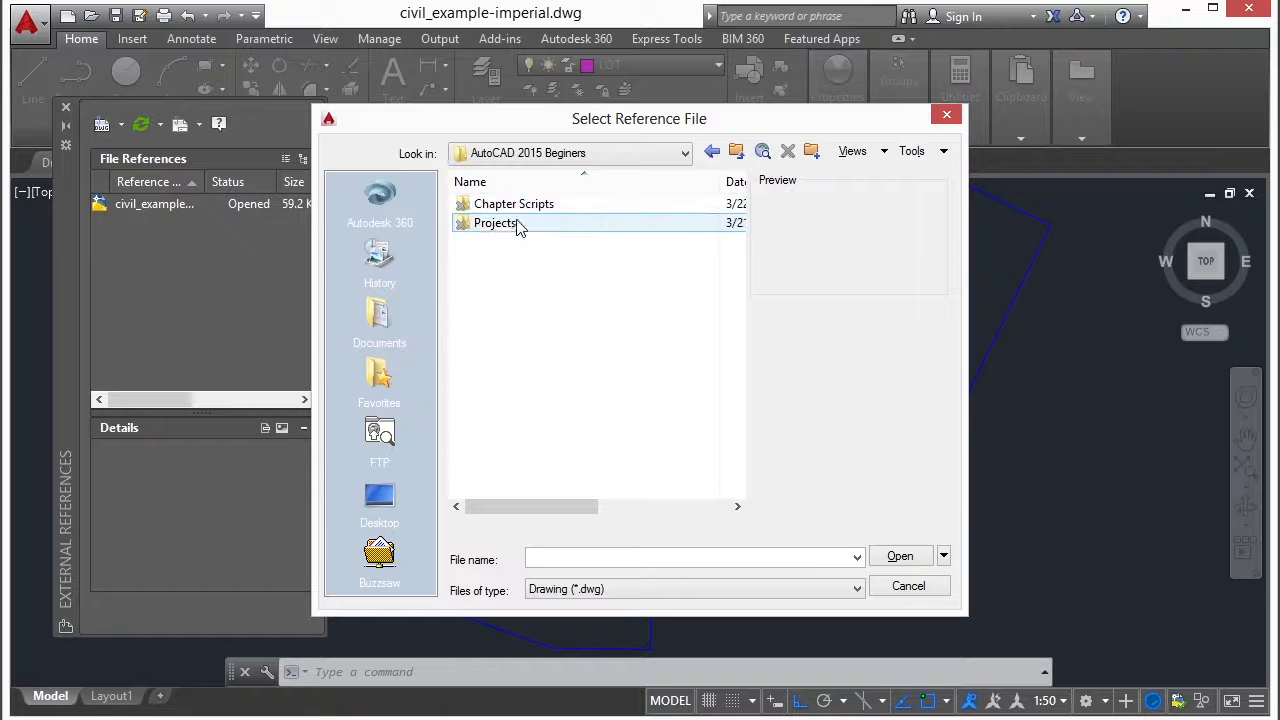
{"action": "double_click", "coordinate": [502, 226]}
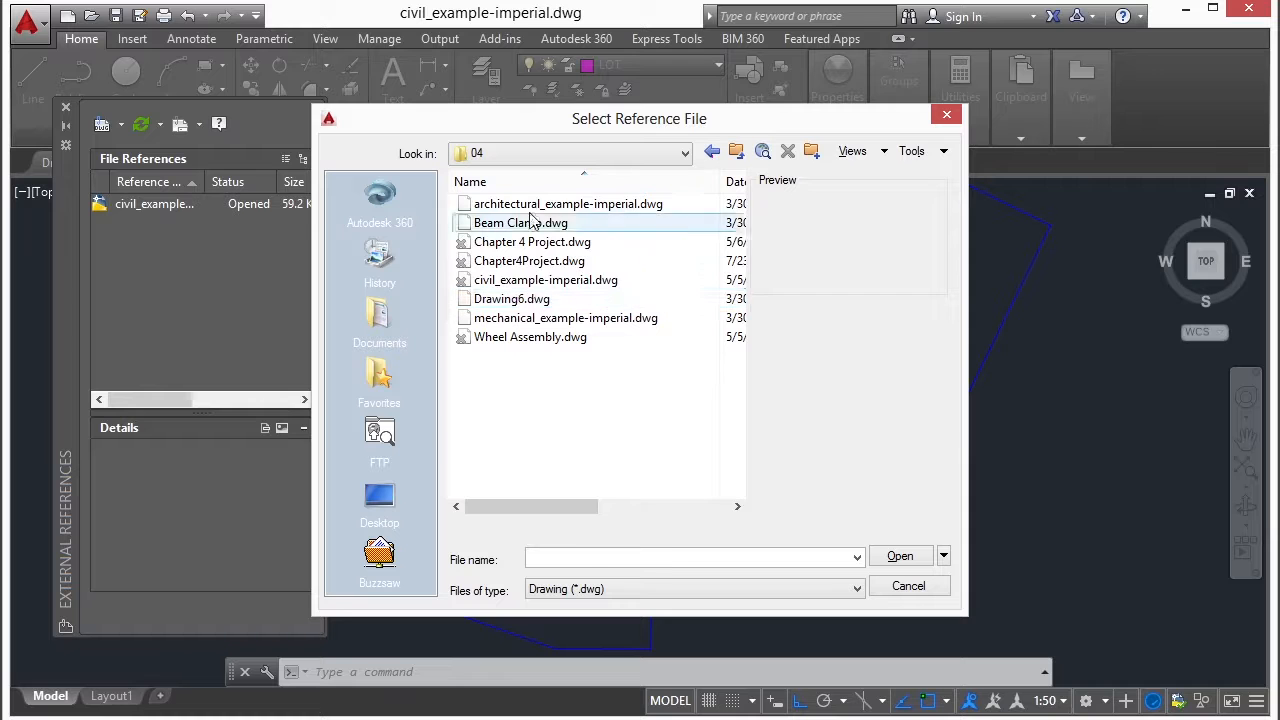
Attach architectural_example-imperial.dwg as an external reference, placing it just east of the magenta lots.
{"action": "left_click", "coordinate": [532, 209]}
{"action": "left_click", "coordinate": [906, 559]}
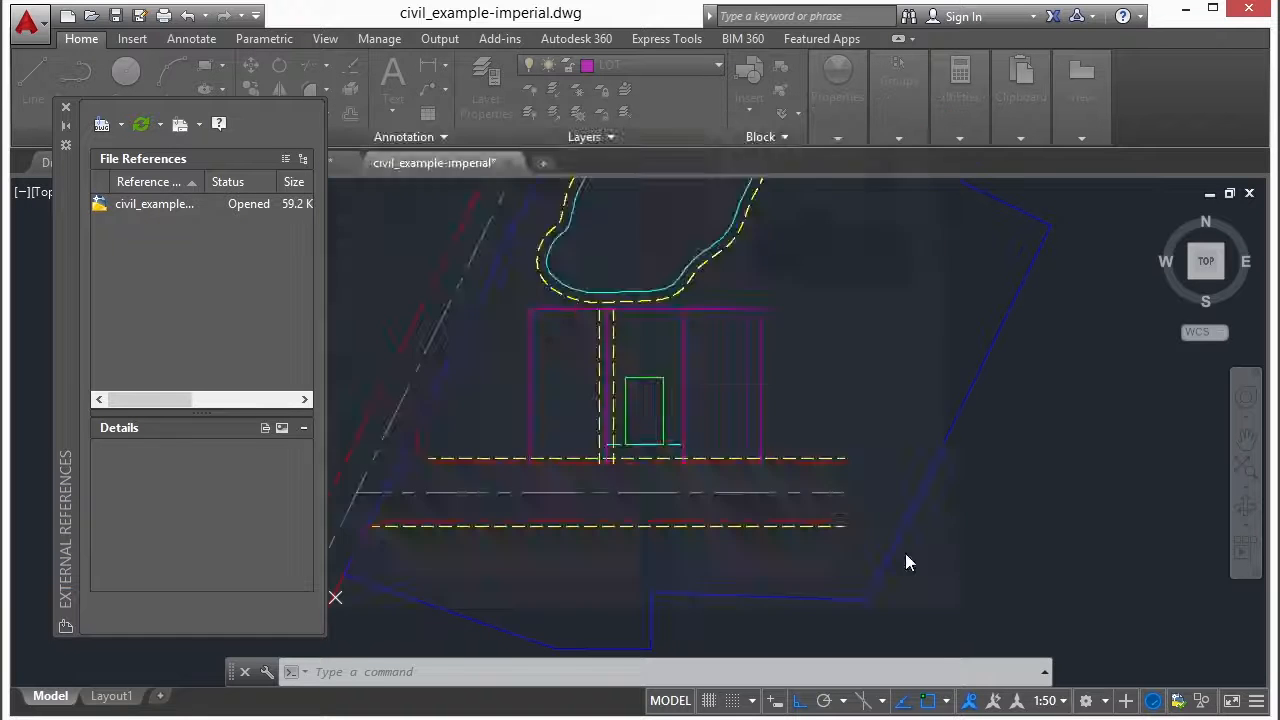
{"action": "left_click", "coordinate": [710, 562]}
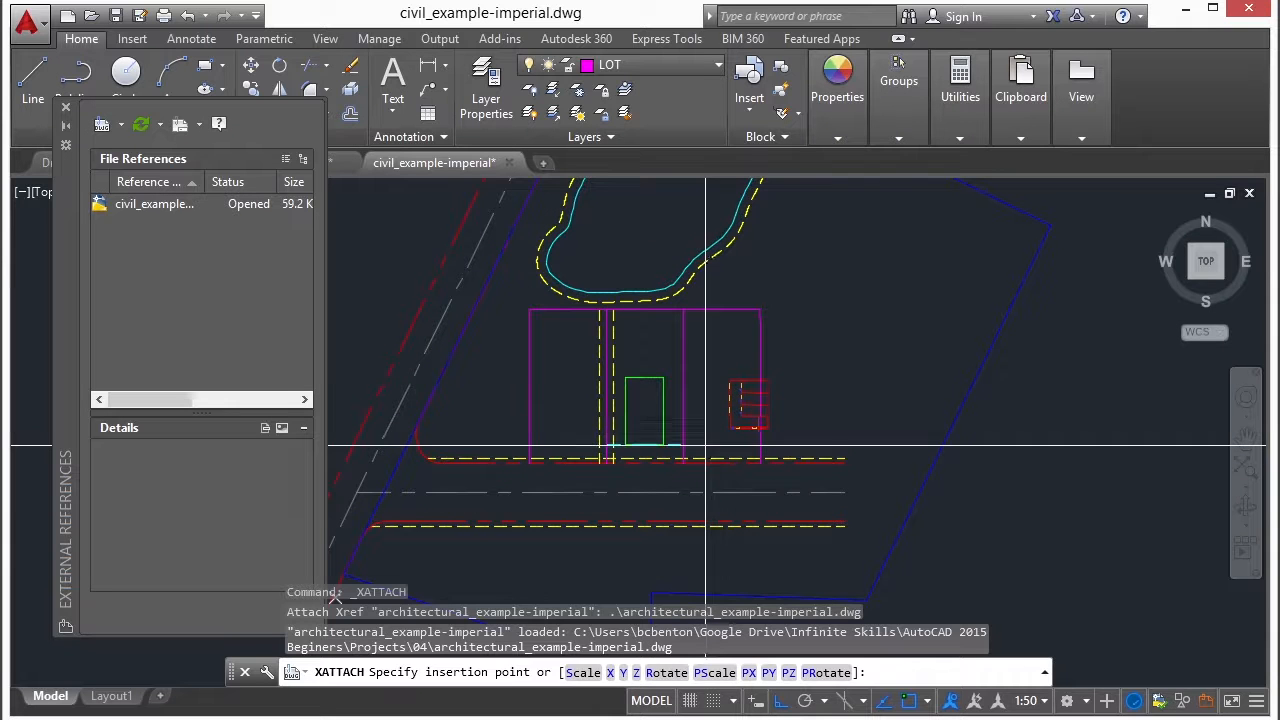
{"action": "left_click", "coordinate": [786, 429]}
Move the attached building plan by its lower-left corner into the easternmost lot, beside the green rectangle, with Ortho off.
{"action": "scroll", "coordinate": [857, 409], "scroll_direction": "up", "scroll_amount": 5}
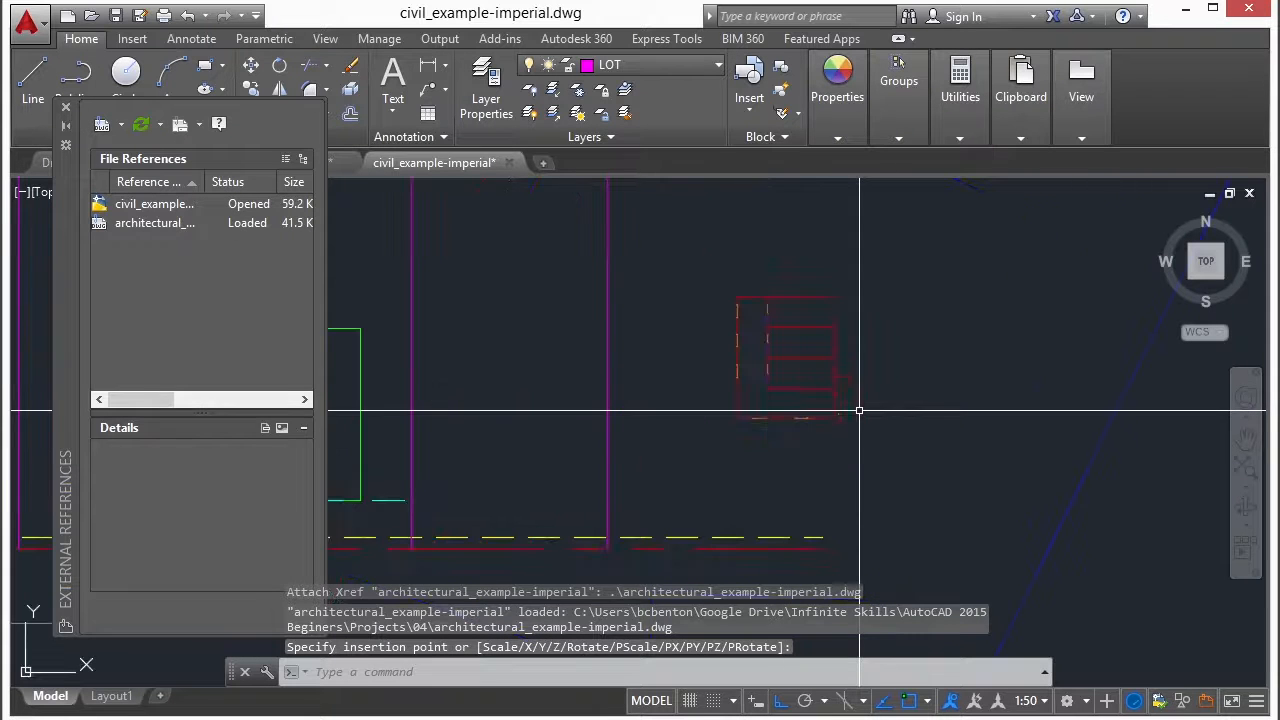
{"action": "type", "text": "m"}
{"action": "key", "text": "Return"}
{"action": "left_click", "coordinate": [829, 360]}
{"action": "key", "text": "Return"}
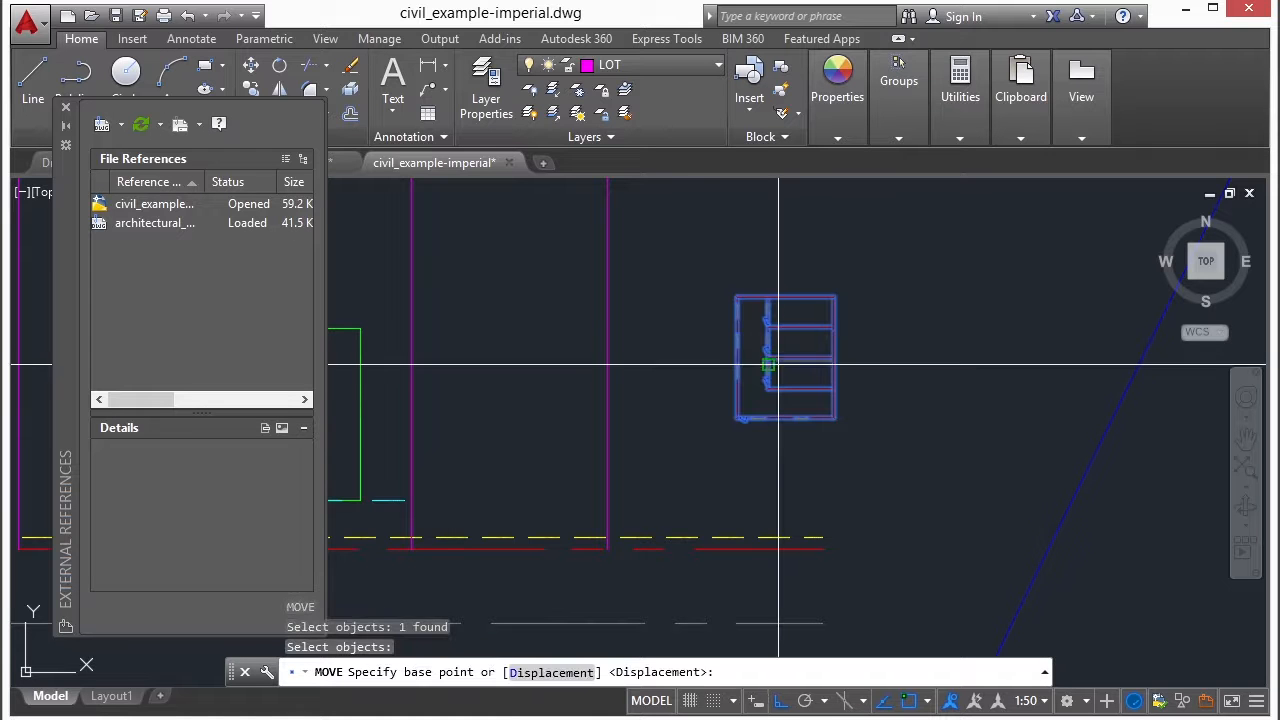
{"action": "left_click", "coordinate": [740, 418]}
{"action": "scroll", "coordinate": [863, 421], "scroll_direction": "down", "scroll_amount": 2}
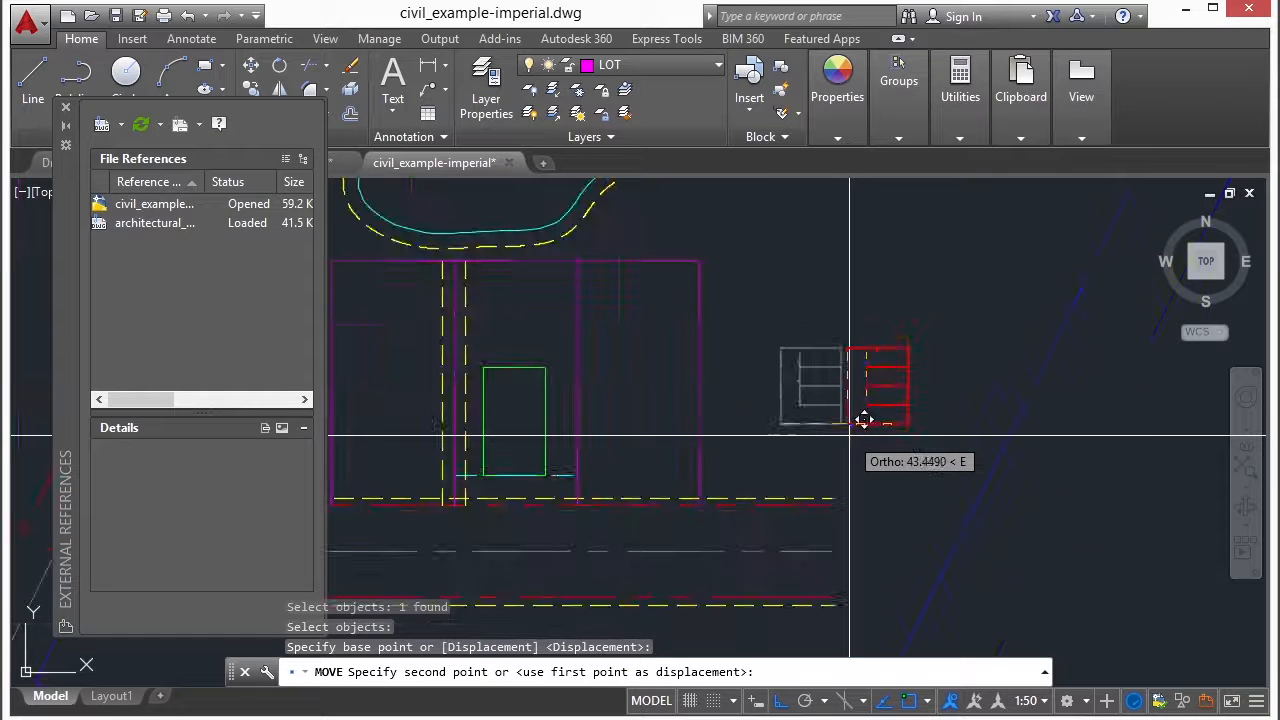
{"action": "key", "text": "F8"}
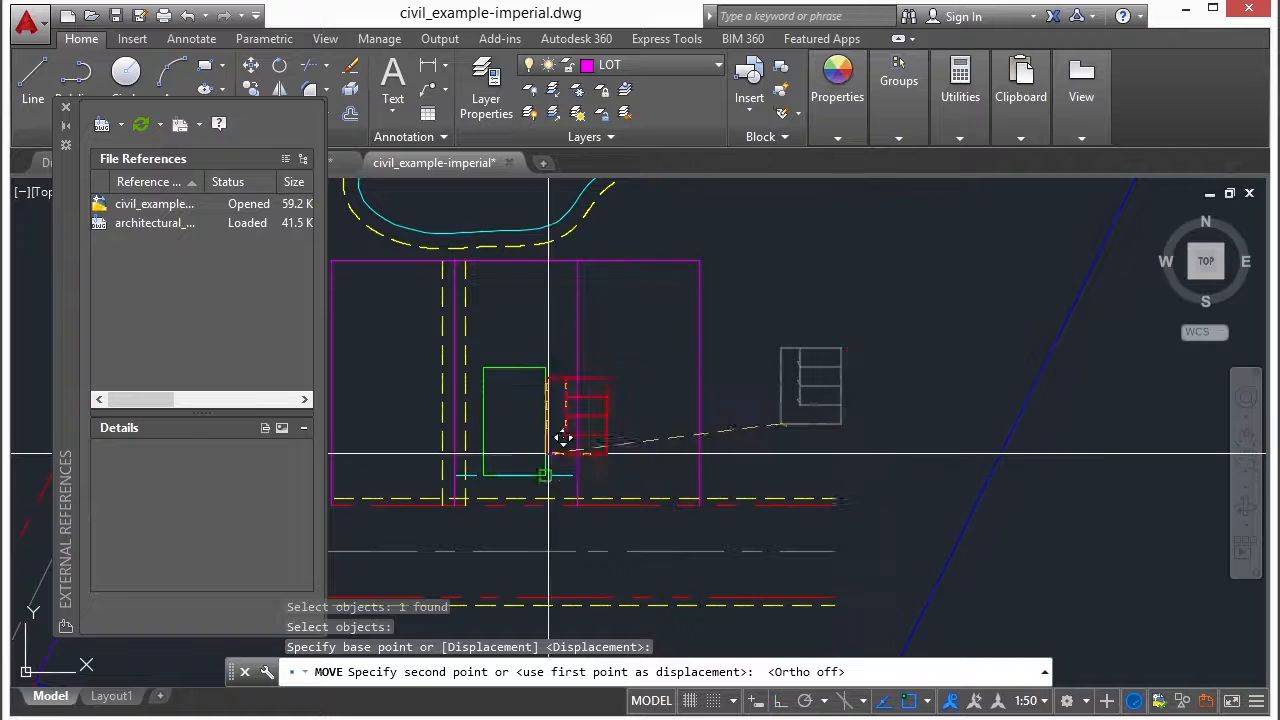
{"action": "left_click", "coordinate": [646, 445]}
{"action": "scroll", "coordinate": [634, 423], "scroll_direction": "up", "scroll_amount": 2}
{"action": "middle_click_drag", "start_coordinate": [634, 423], "coordinate": [782, 371]}
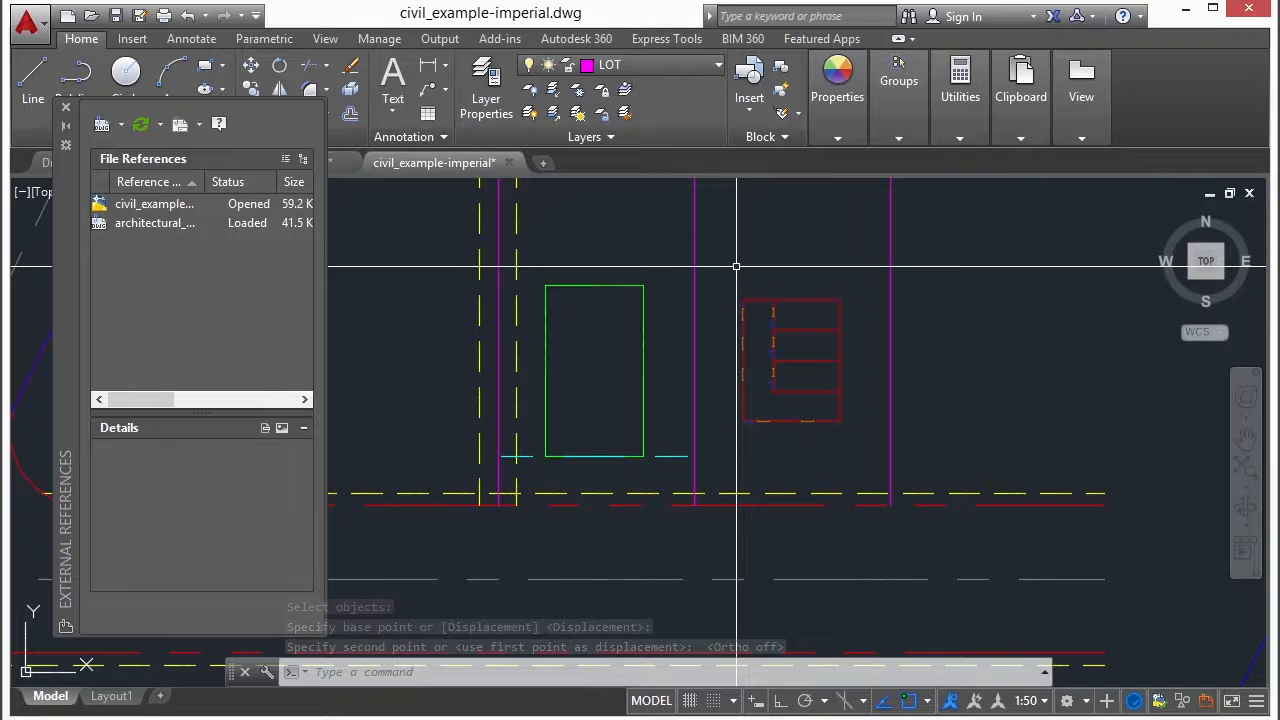
Draw a 1-unit, roughly horizontal line in the easternmost lot, just above the attached building plan.
{"action": "type", "text": "l"}
{"action": "key", "text": "Return"}
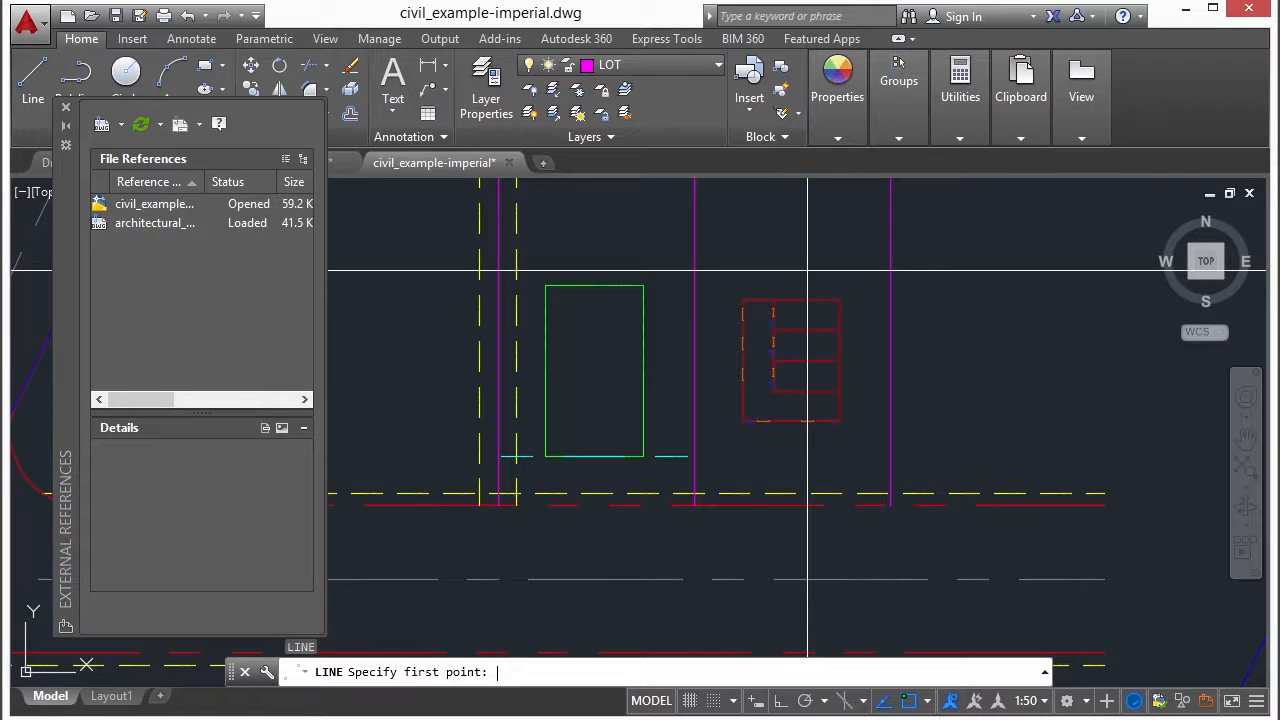
{"action": "scroll", "coordinate": [777, 248], "scroll_direction": "up", "scroll_amount": 3}
{"action": "left_click", "coordinate": [714, 269]}
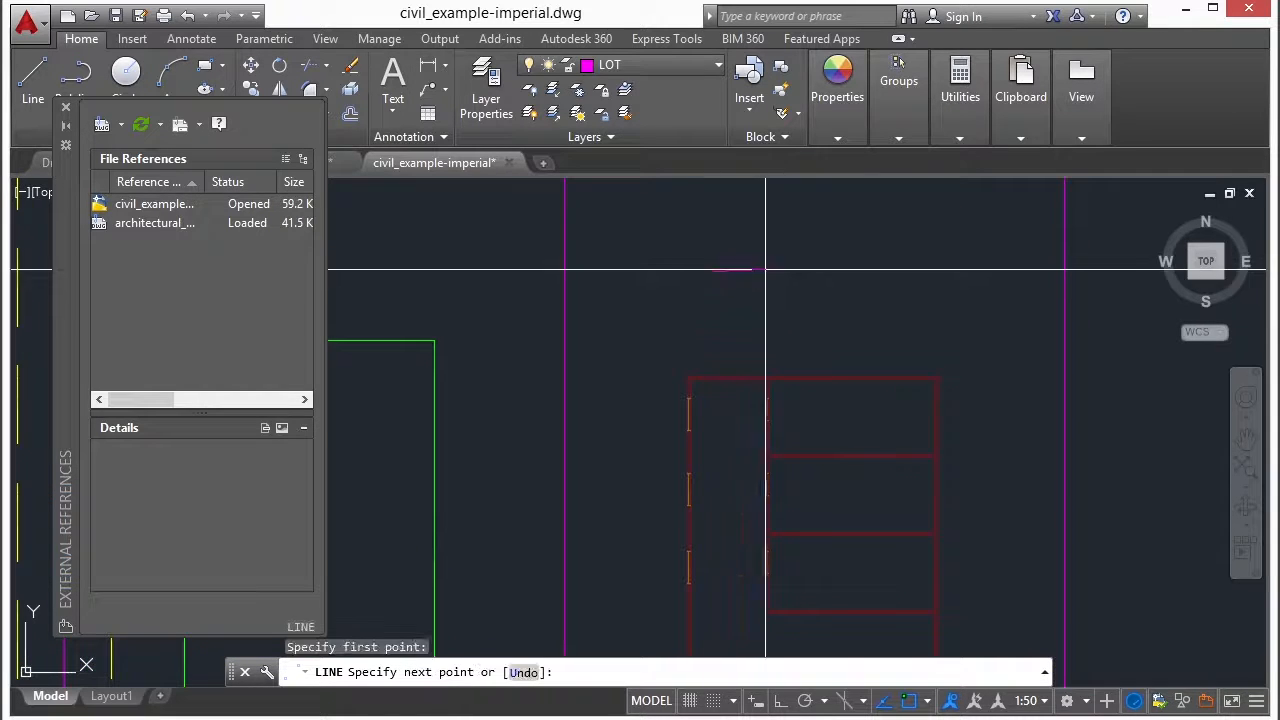
{"action": "type", "text": "1"}
{"action": "key", "text": "Return"}
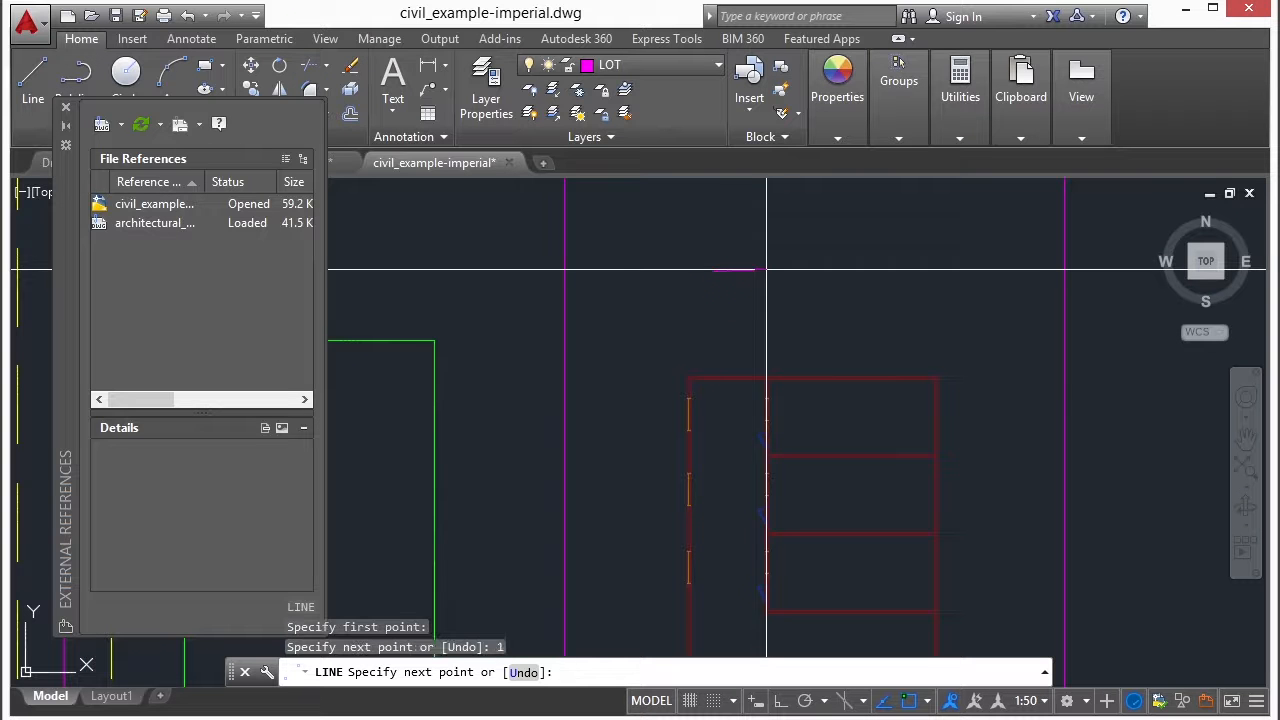
{"action": "key", "text": "Return"}
Move the short magenta line into the building plan's northwest room, just east of the outer wall.
{"action": "scroll", "coordinate": [712, 276], "scroll_direction": "up", "scroll_amount": 4}
{"action": "type", "text": "m"}
{"action": "key", "text": "Return"}
{"action": "left_click", "coordinate": [717, 278]}
{"action": "left_click", "coordinate": [711, 277]}
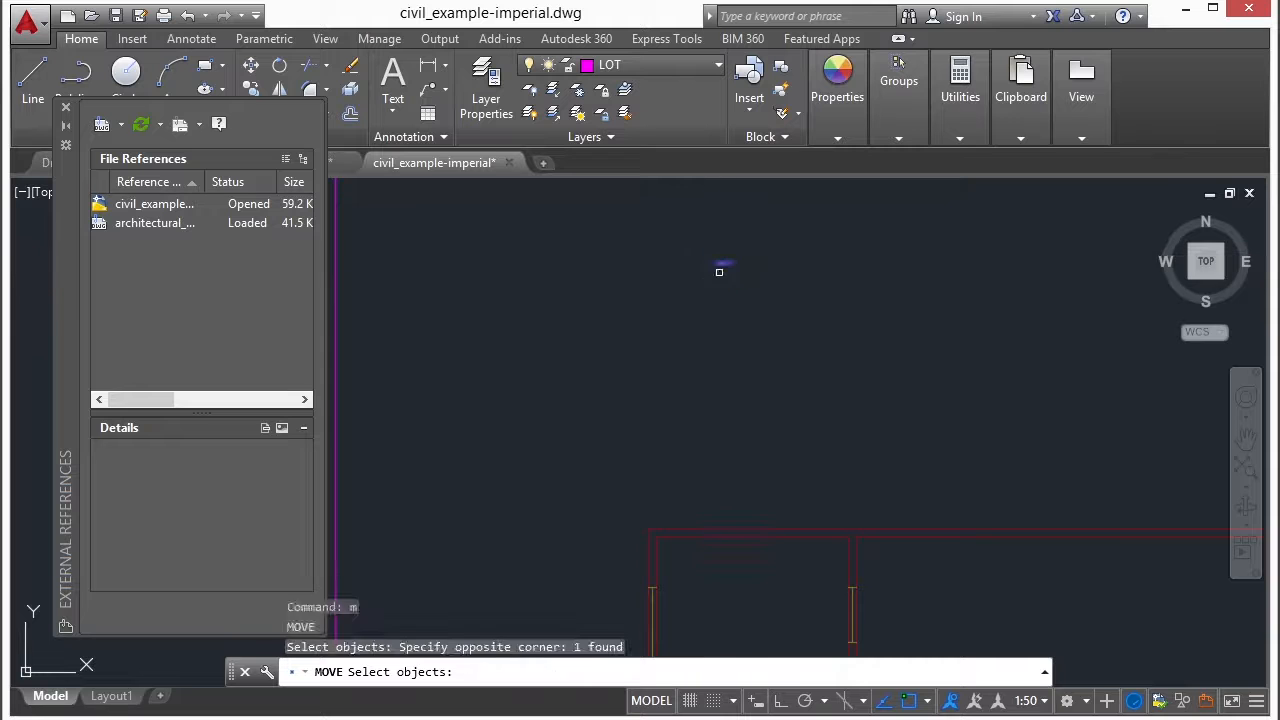
{"action": "key", "text": "Return"}
{"action": "left_click", "coordinate": [720, 263]}
{"action": "middle_click_drag", "start_coordinate": [732, 423], "coordinate": [747, 262]}
{"action": "scroll", "coordinate": [699, 442], "scroll_direction": "up", "scroll_amount": 2}
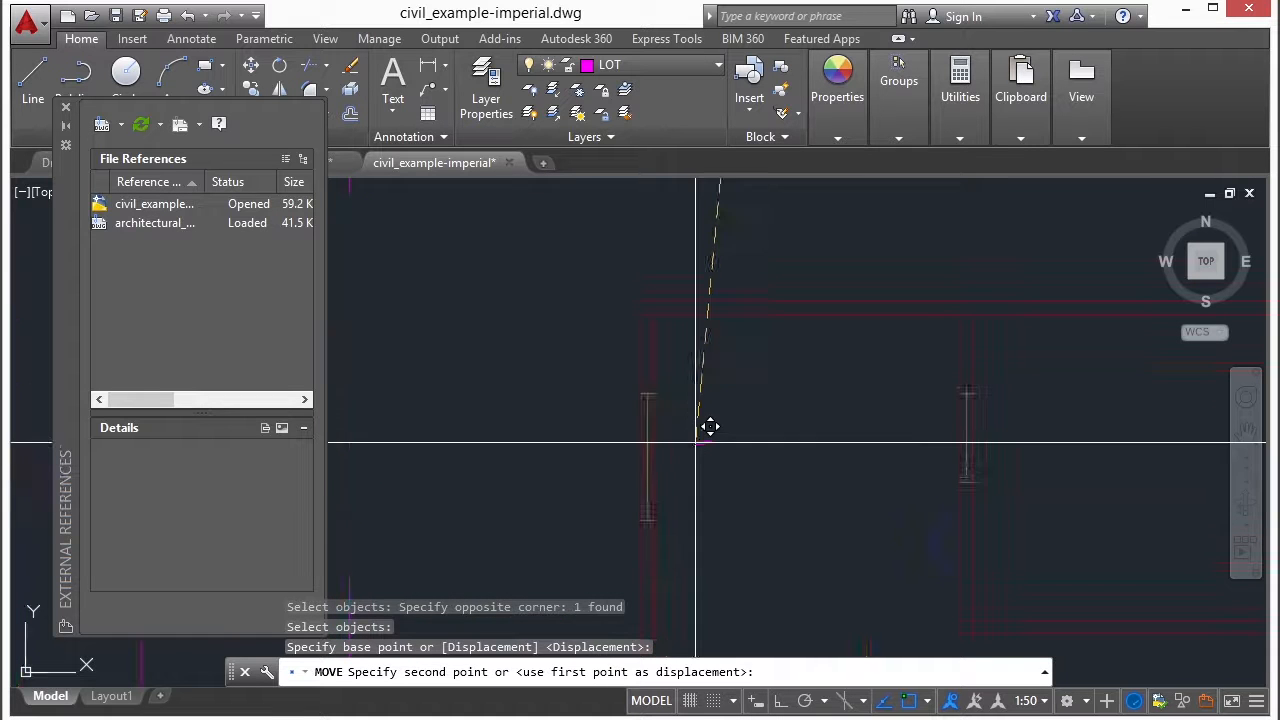
{"action": "left_click", "coordinate": [696, 442]}
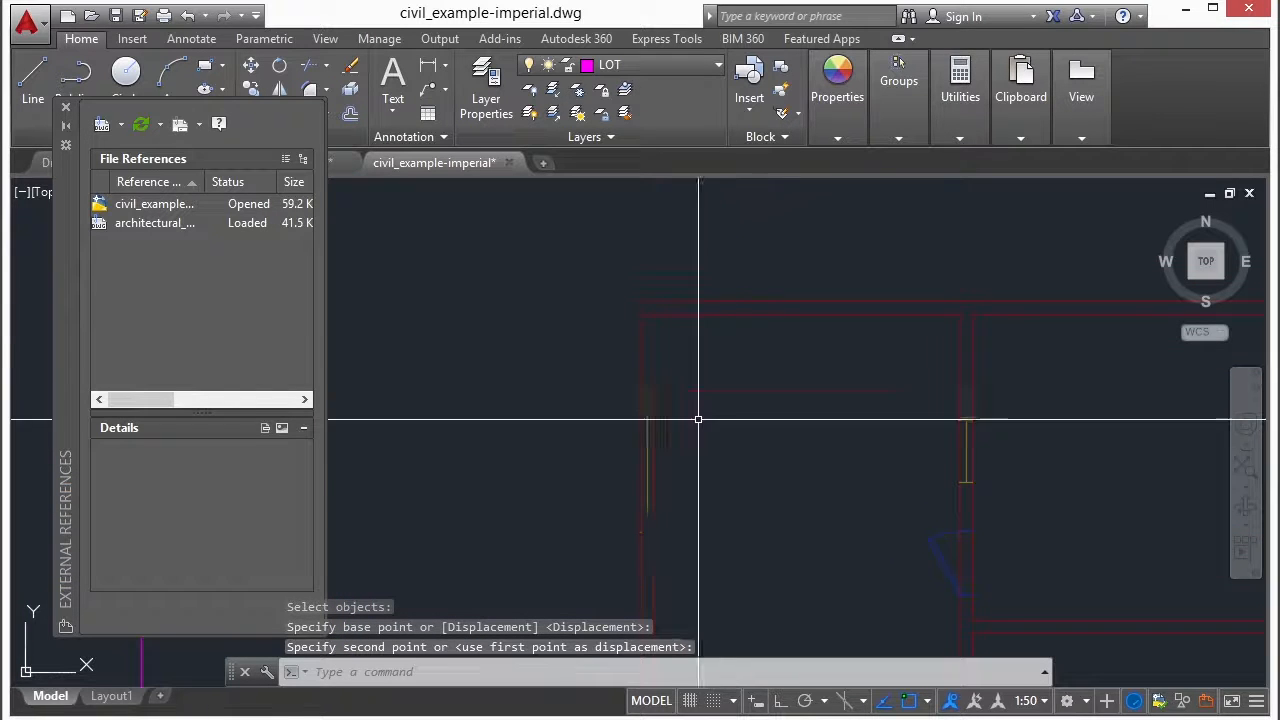
Move the short line closer to the west wall, just above the northernmost window, for comparison with the wall thickness.
{"action": "scroll", "coordinate": [660, 358], "scroll_direction": "up", "scroll_amount": 3}
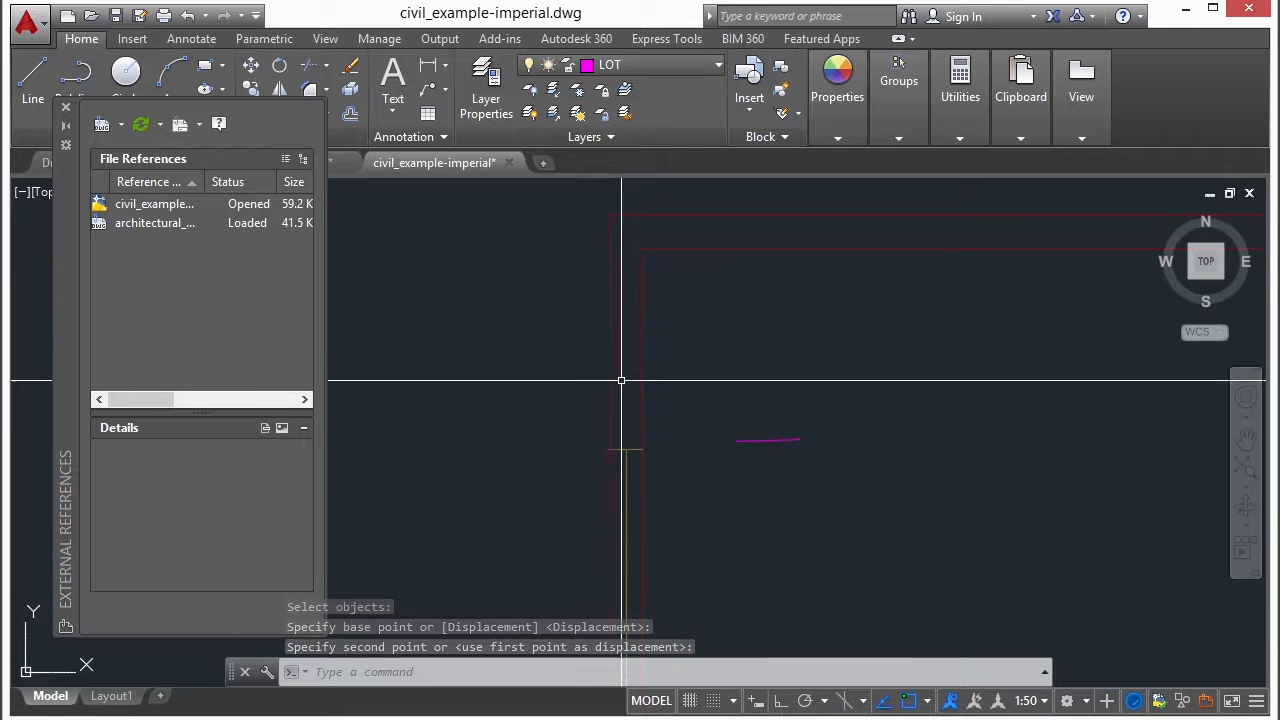
{"action": "type", "text": "m"}
{"action": "key", "text": "Return"}
{"action": "left_click", "coordinate": [717, 417]}
{"action": "left_click", "coordinate": [776, 477]}
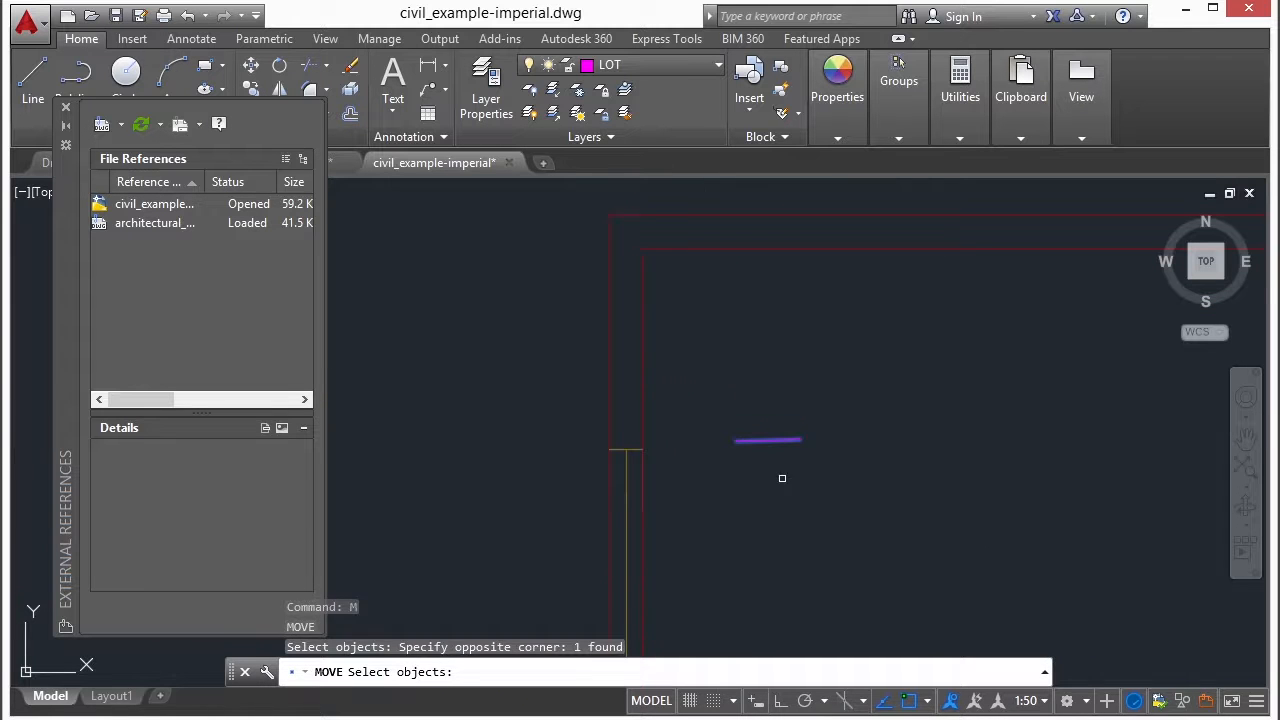
{"action": "key", "text": "Return"}
{"action": "left_click", "coordinate": [894, 421]}
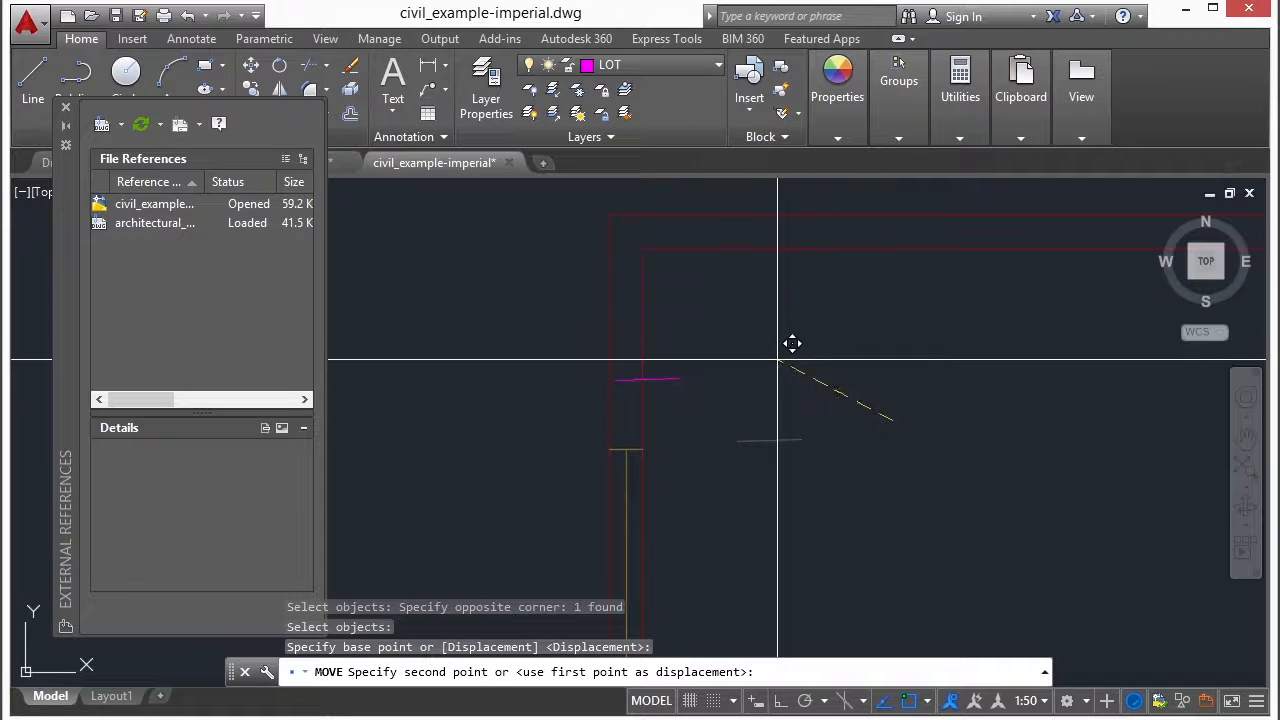
{"action": "left_click", "coordinate": [833, 364]}
Copy the short line to the clipboard and paste it into architectural_example-imperial beside the west wall, above the northernmost window.
{"action": "left_click", "coordinate": [752, 348]}
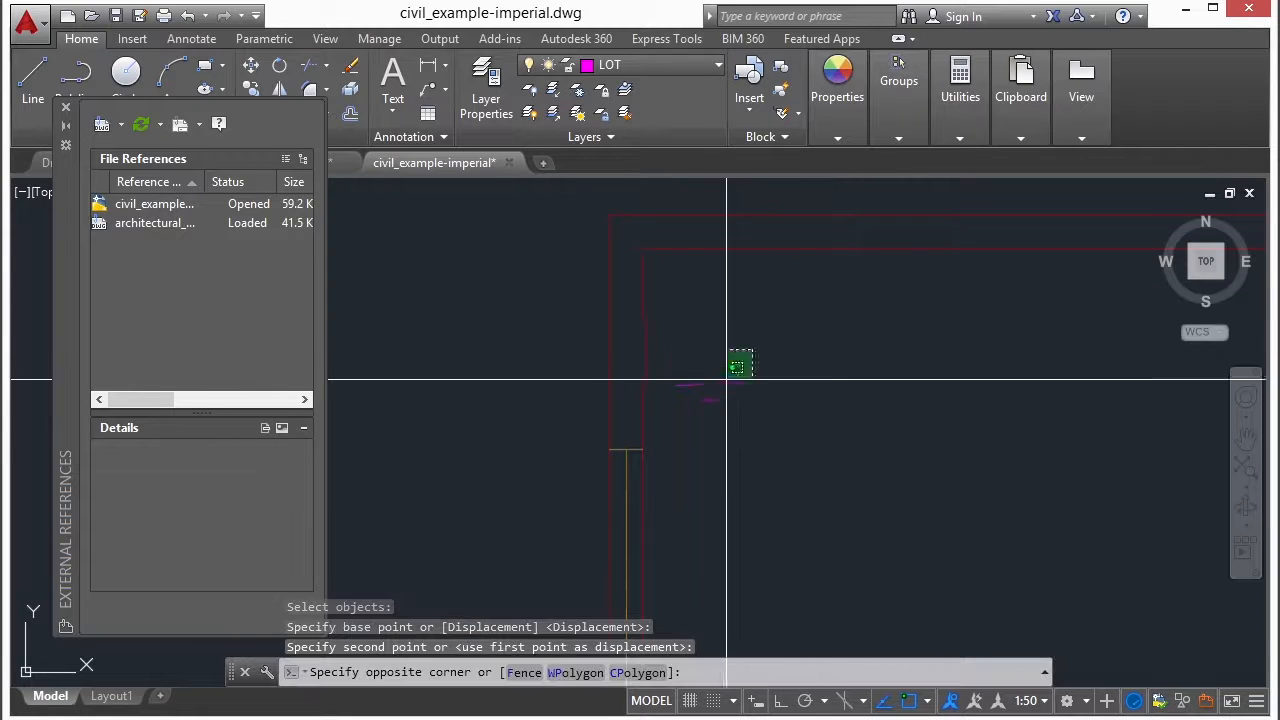
{"action": "left_click", "coordinate": [708, 418]}
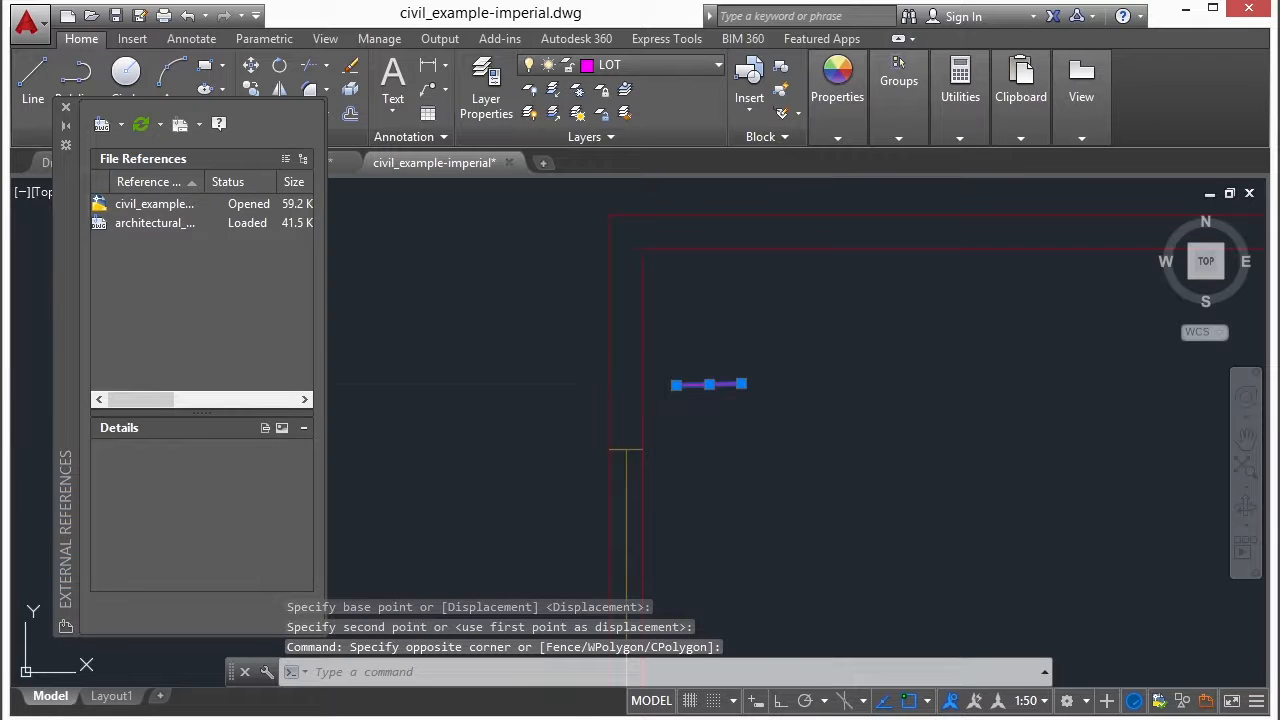
{"action": "key", "text": "ctrl+c"}
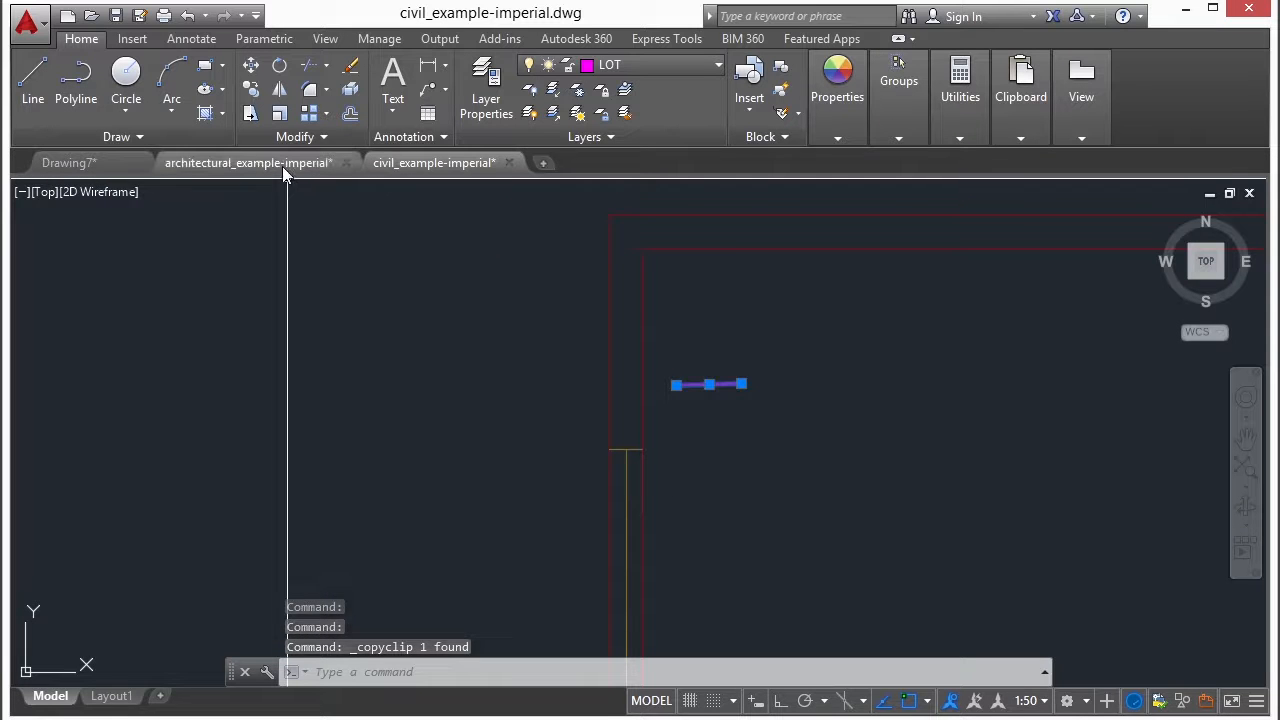
{"action": "left_click", "coordinate": [282, 166]}
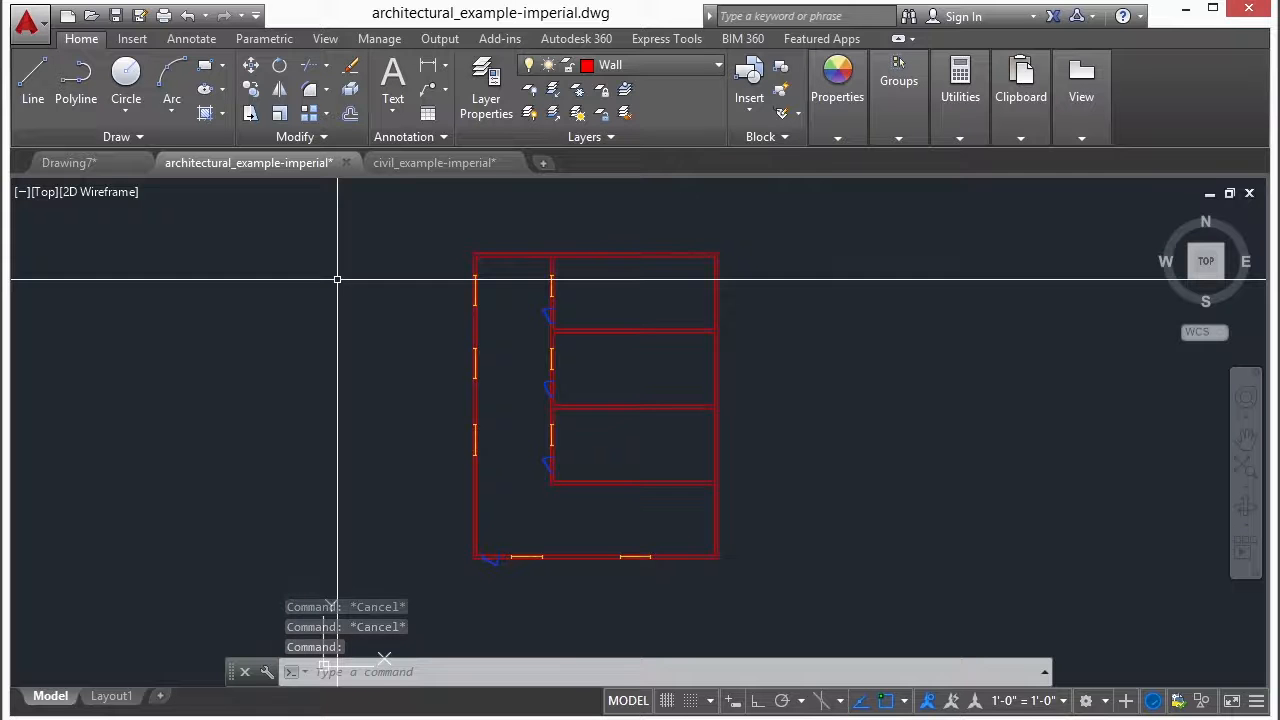
{"action": "scroll", "coordinate": [433, 279], "scroll_direction": "up", "scroll_amount": 4}
{"action": "mouse_move", "coordinate": [523, 251]}
{"action": "middle_mouse_down"}
{"action": "mouse_move", "coordinate": [544, 258]}
{"action": "mouse_move", "coordinate": [510, 348]}
{"action": "middle_mouse_up"}
{"action": "scroll", "coordinate": [474, 342], "scroll_direction": "up", "scroll_amount": 5}
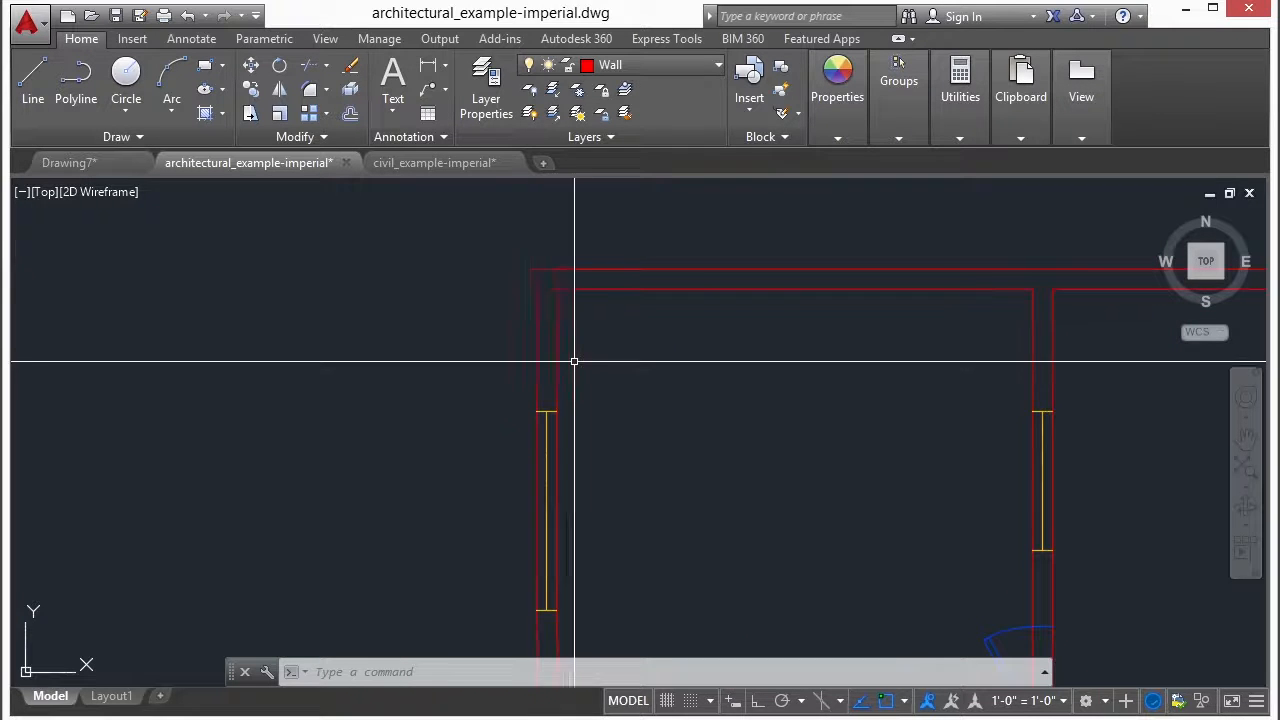
{"action": "key", "text": "ctrl+v"}
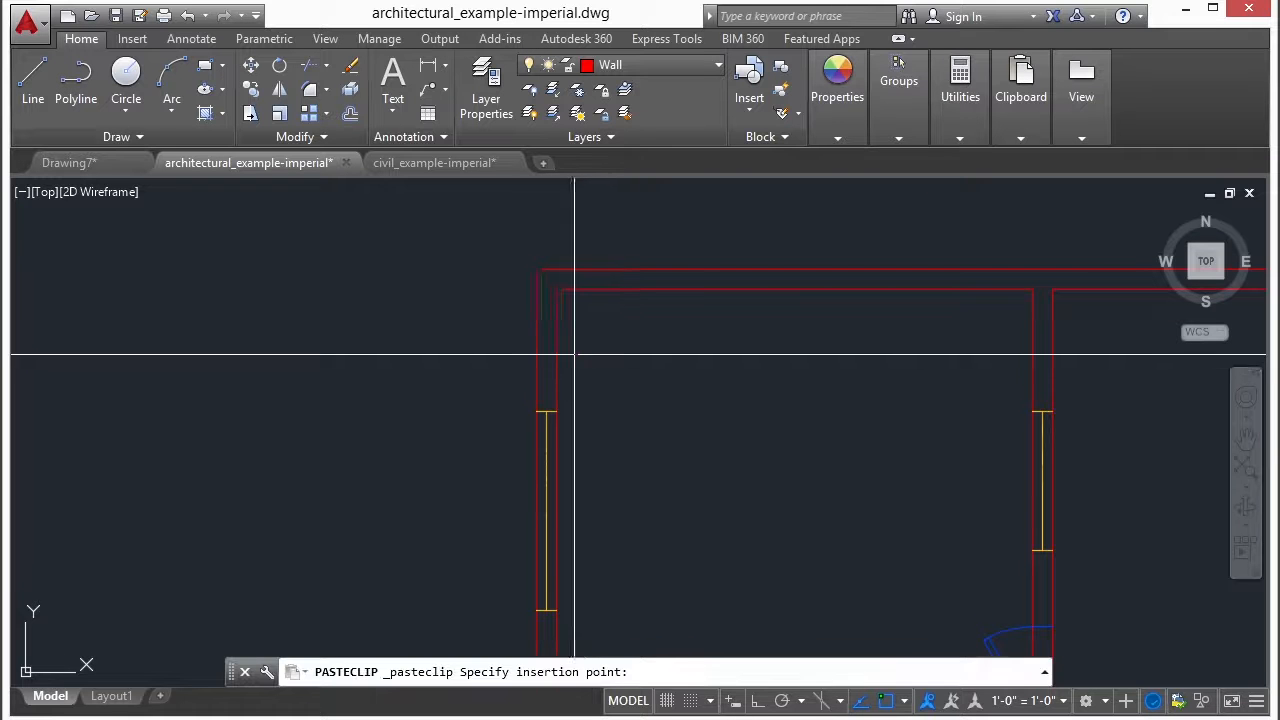
{"action": "scroll", "coordinate": [590, 375], "scroll_direction": "up", "scroll_amount": 7}
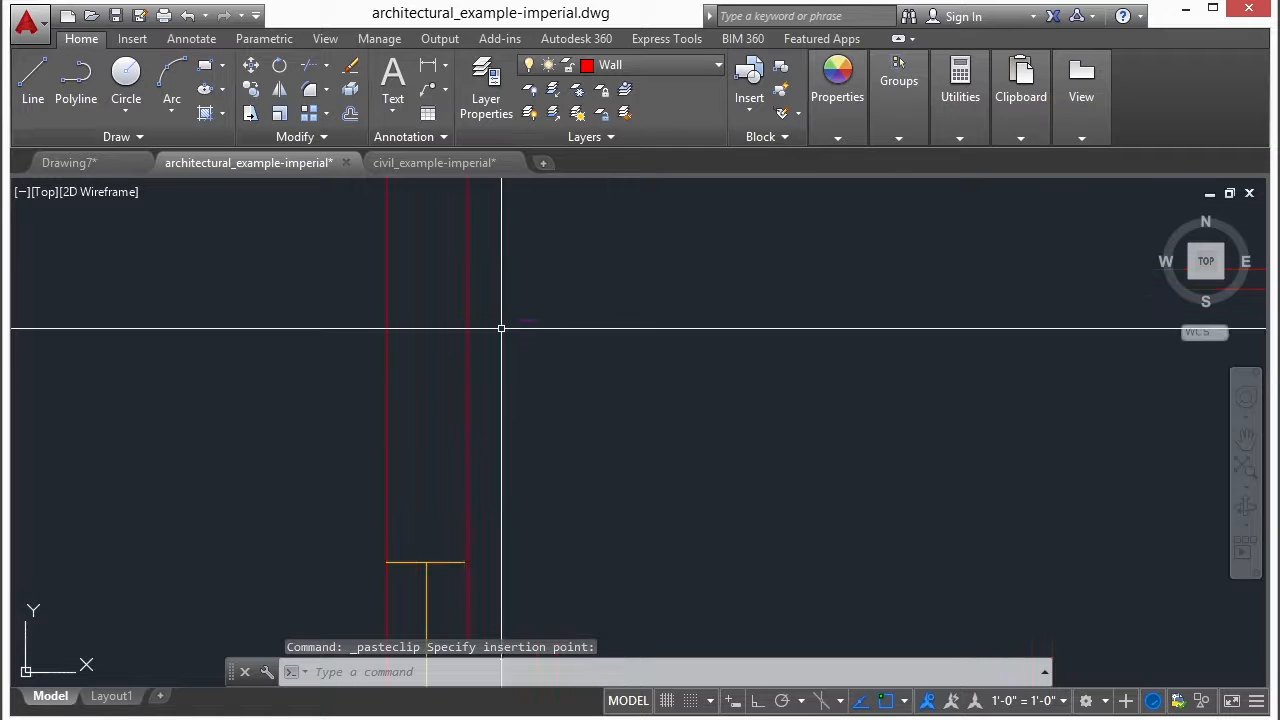
Select the pasted line to compare its length with the wall thickness and the overall building plan.
{"action": "left_click", "coordinate": [492, 291]}
{"action": "left_click", "coordinate": [626, 386]}
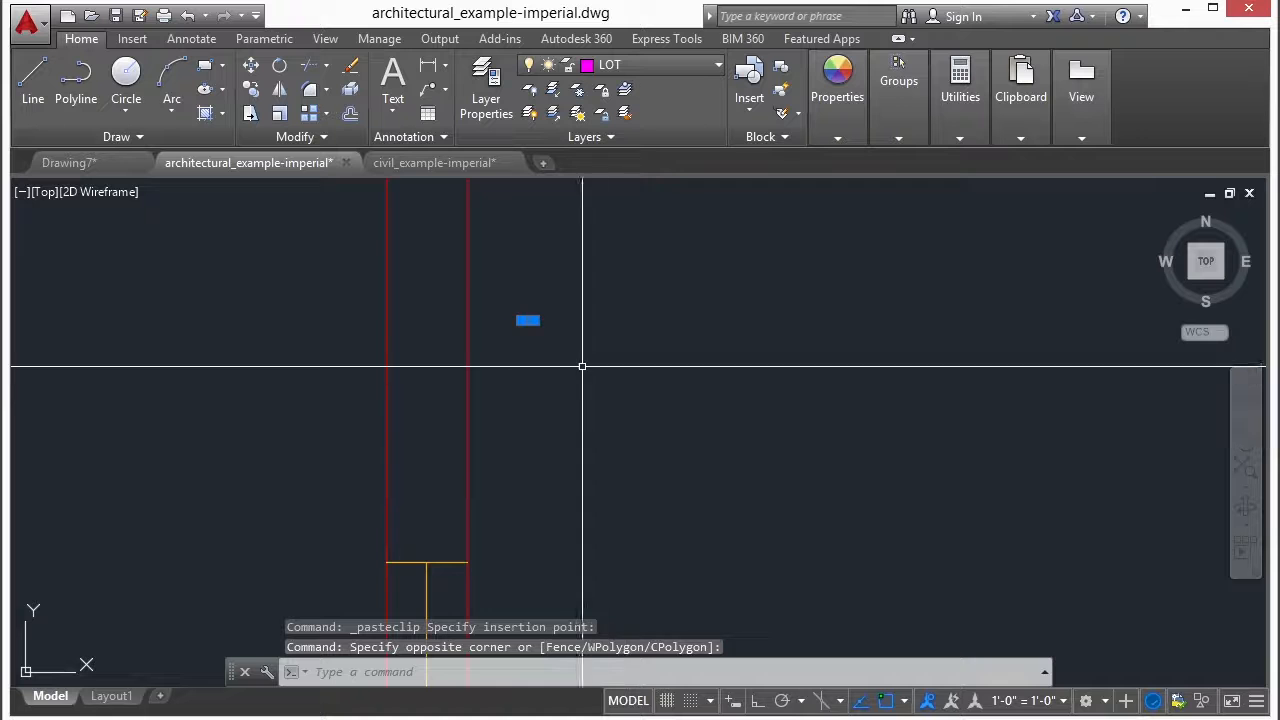
{"action": "key", "text": "ctrl+z"}
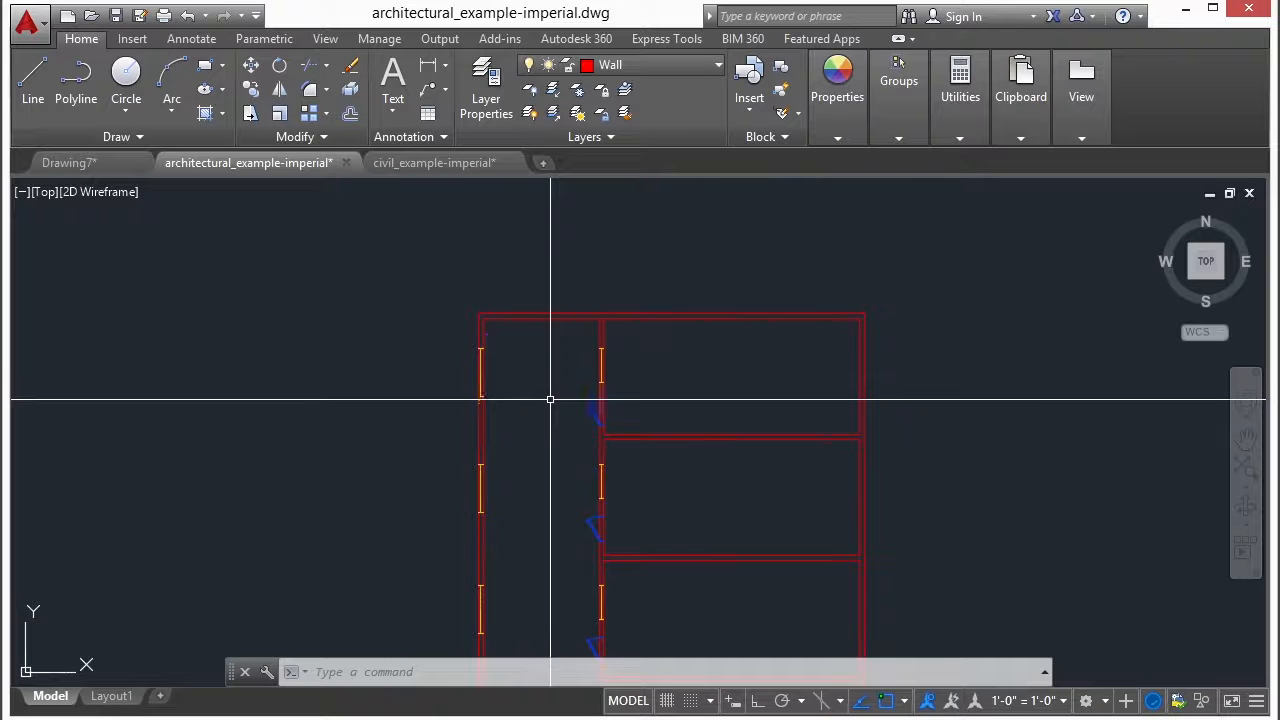
{"action": "middle_click_drag", "start_coordinate": [537, 366], "coordinate": [508, 277]}
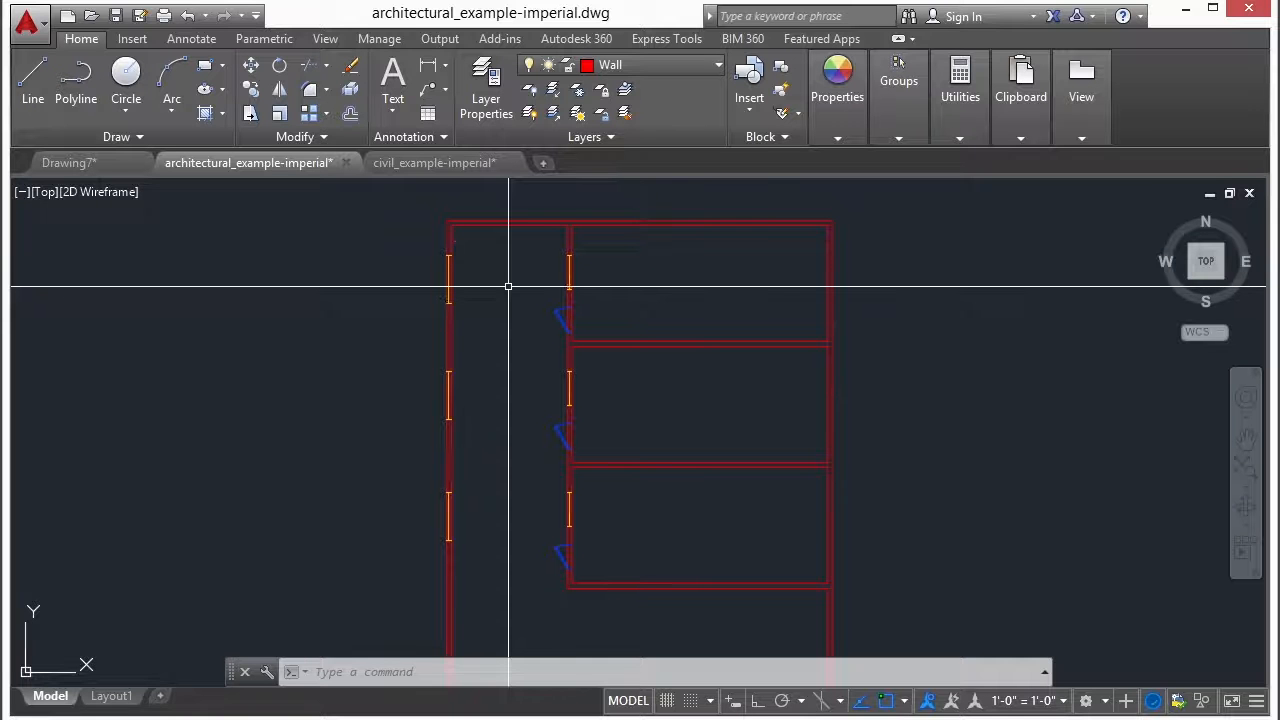
Compare the attached plan in the civil drawing with the original architectural drawing, finishing in civil_example-imperial.
{"action": "left_click", "coordinate": [449, 163]}
{"action": "scroll", "coordinate": [718, 373], "scroll_direction": "down", "scroll_amount": 6}
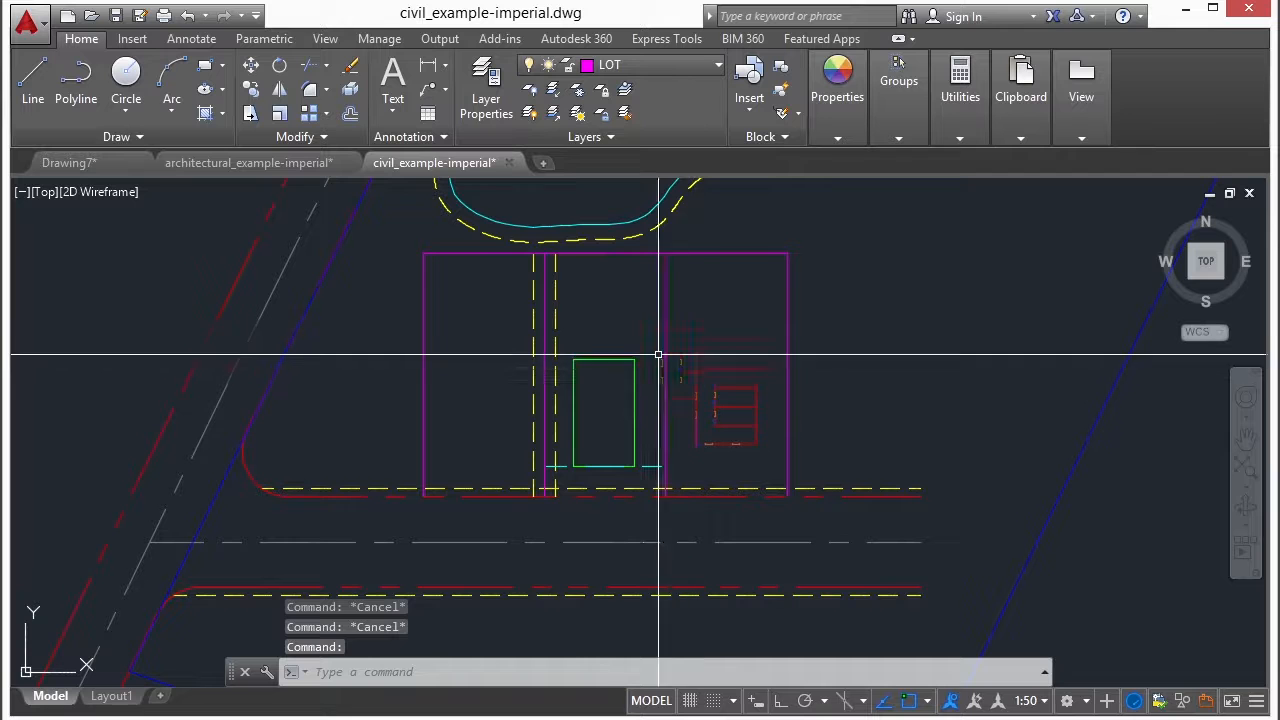
{"action": "left_click", "coordinate": [316, 170]}
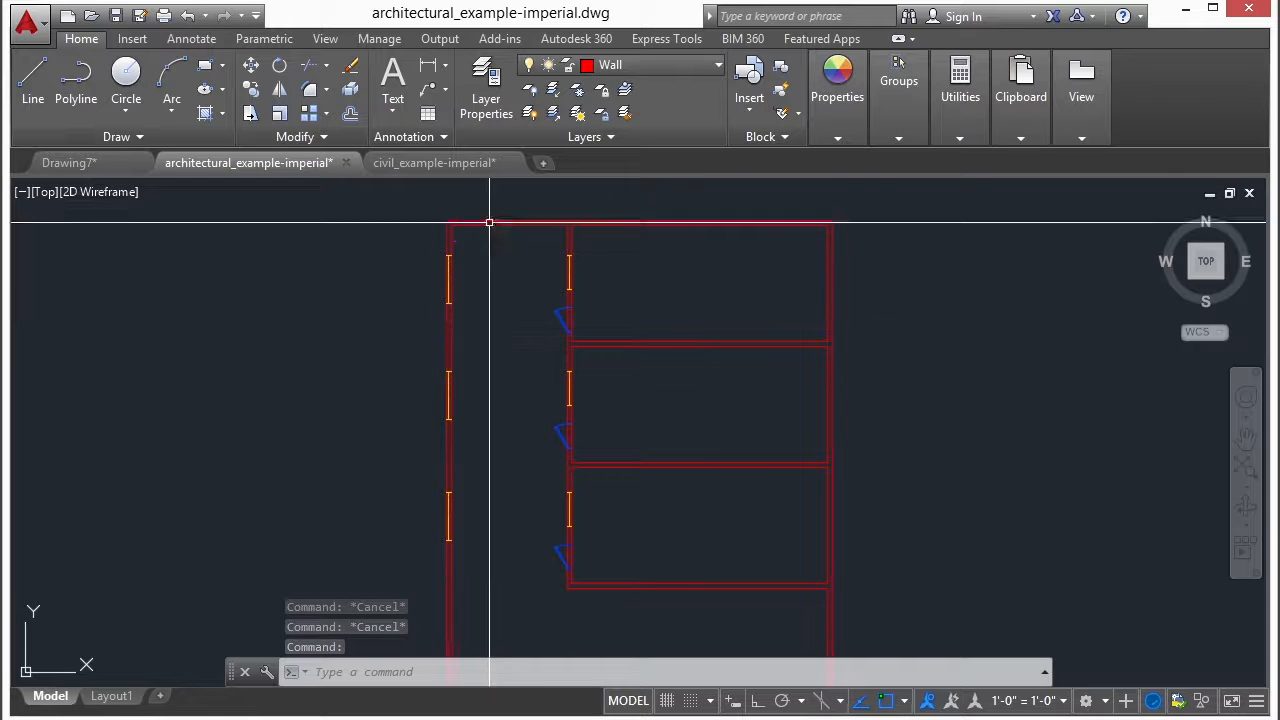
{"action": "left_click", "coordinate": [486, 163]}
{"action": "key", "text": "Escape"}
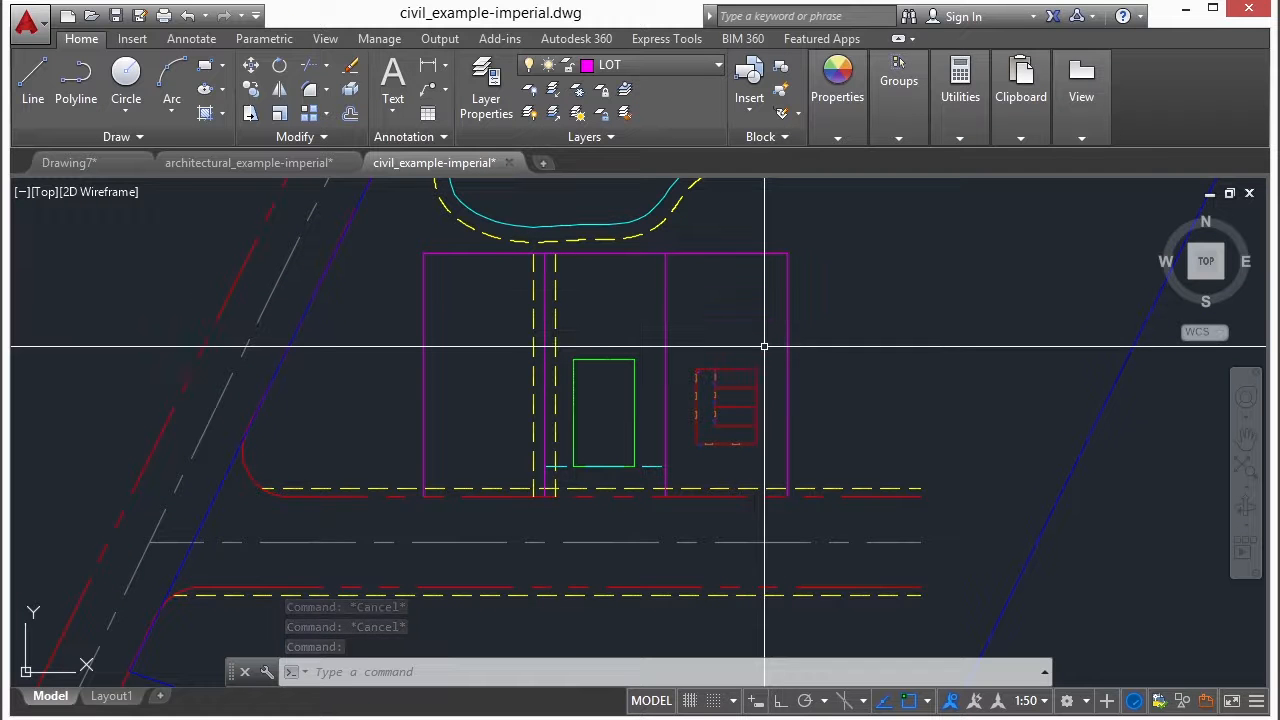
Set the civil drawing's insertion scale to Inches with the UNITS command.
{"action": "type", "text": "UNI"}
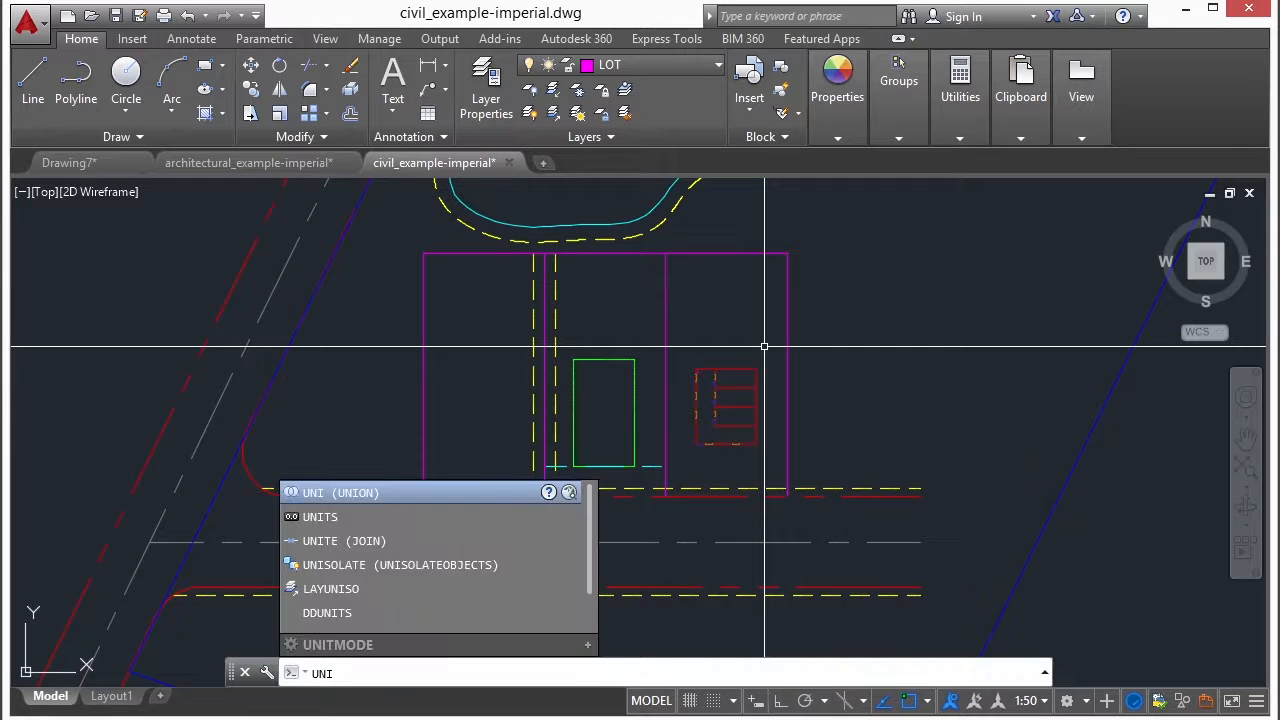
{"action": "type", "text": "TS"}
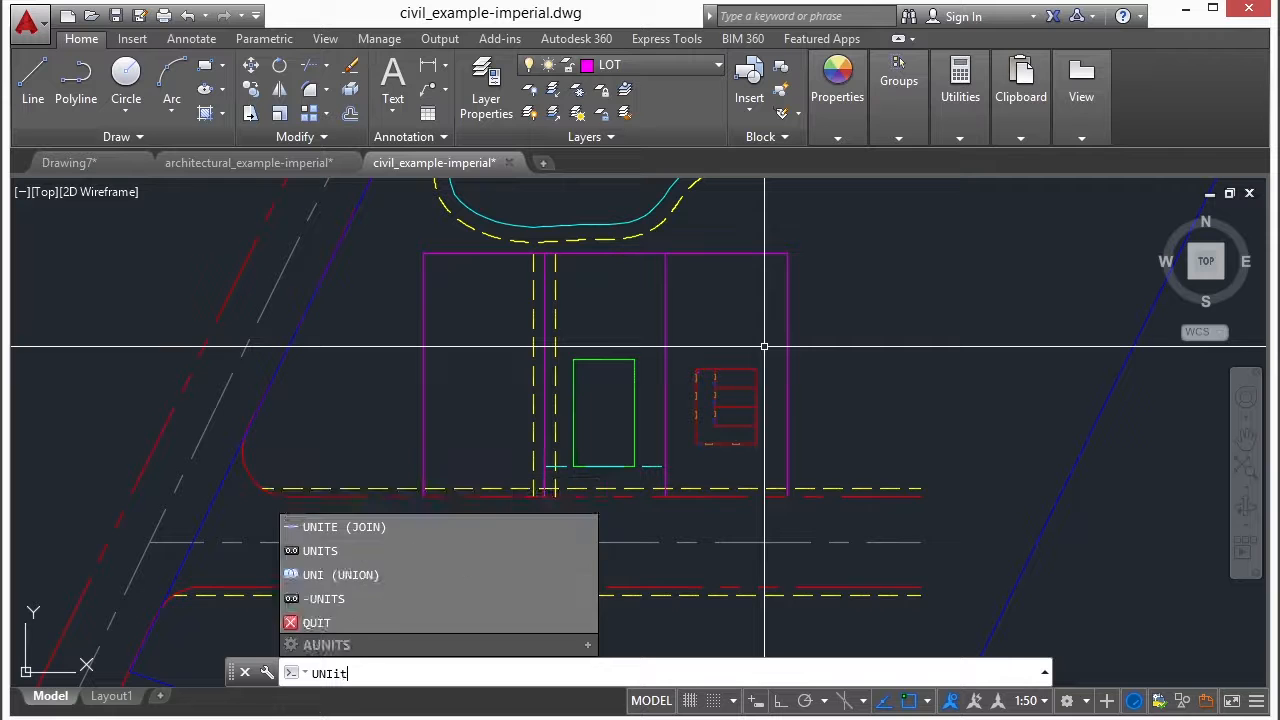
{"action": "key", "text": "Return"}
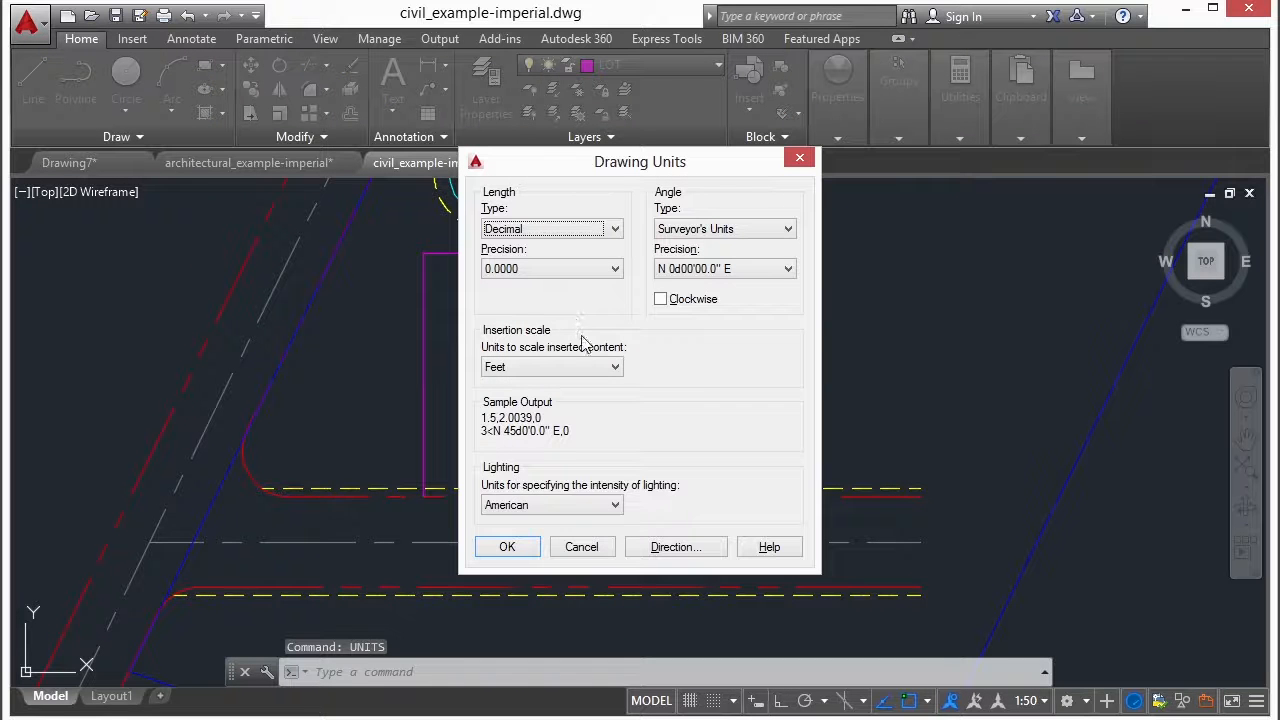
{"action": "left_click", "coordinate": [616, 368]}
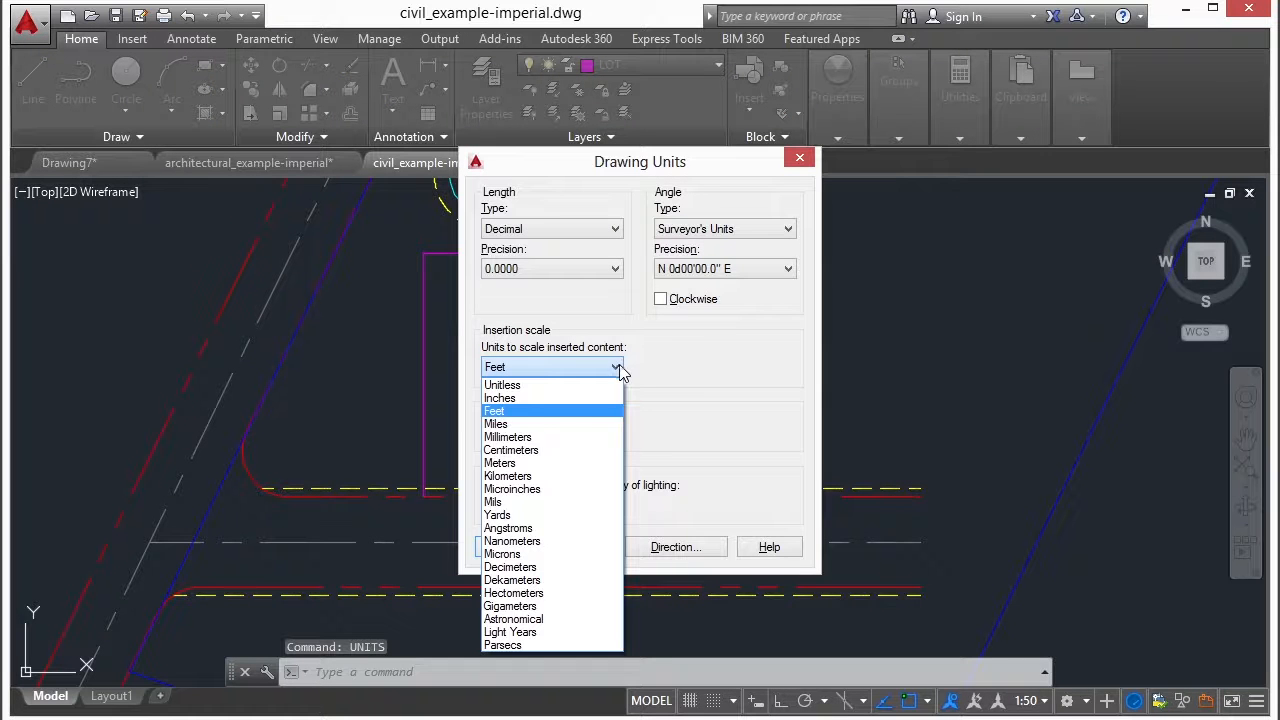
{"action": "left_click", "coordinate": [559, 398]}
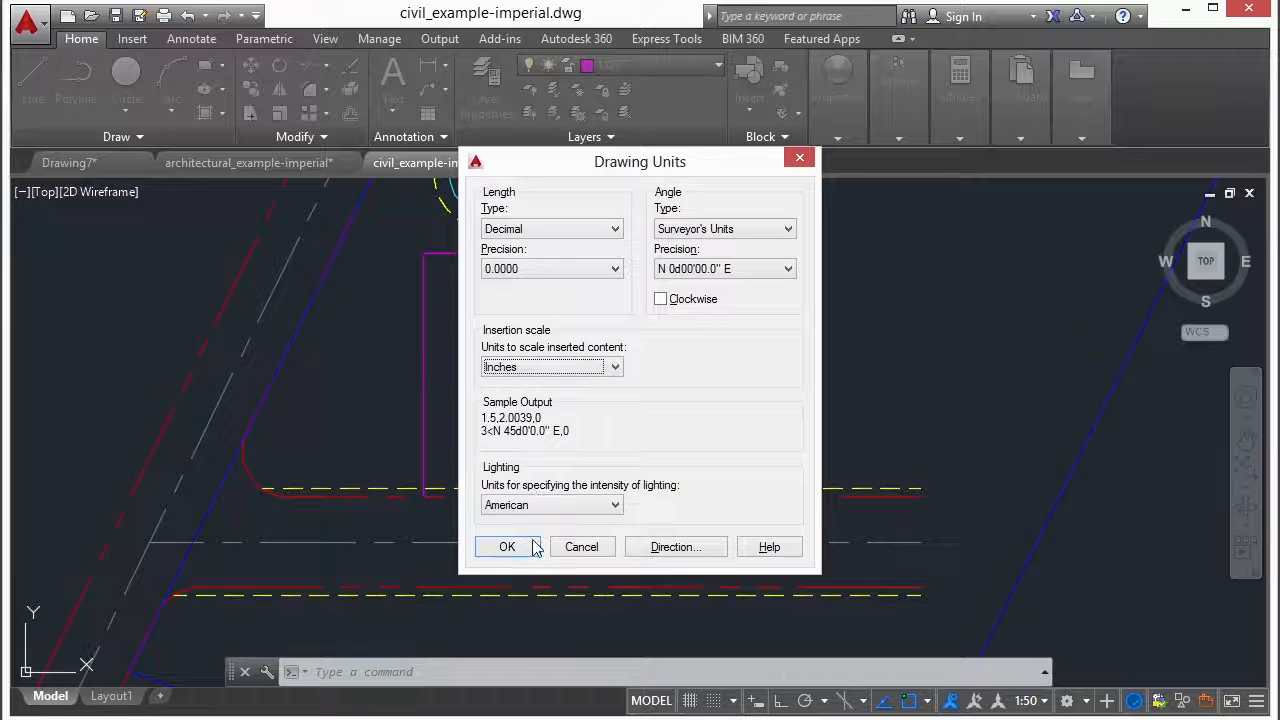
{"action": "left_click", "coordinate": [505, 545]}
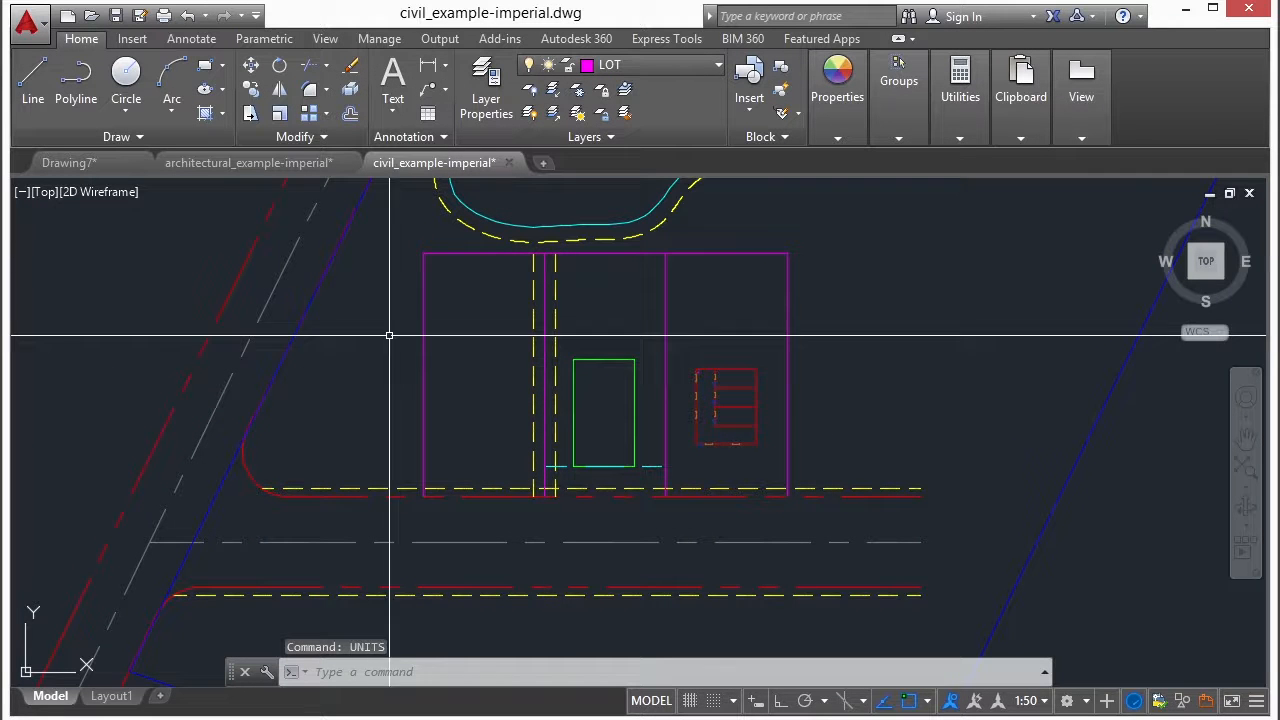